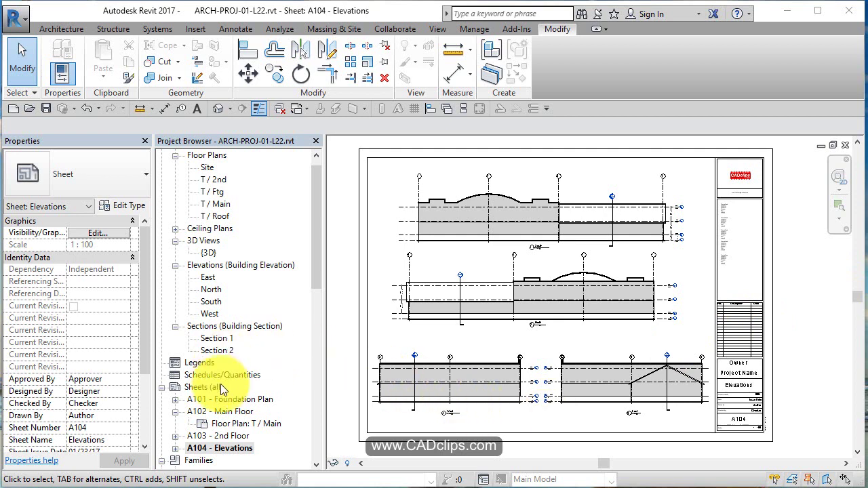
# Step: Open sheet A101 - Foundation Plan from the Sheets list in the Project Browser
pyautogui.doubleClick(230, 399)
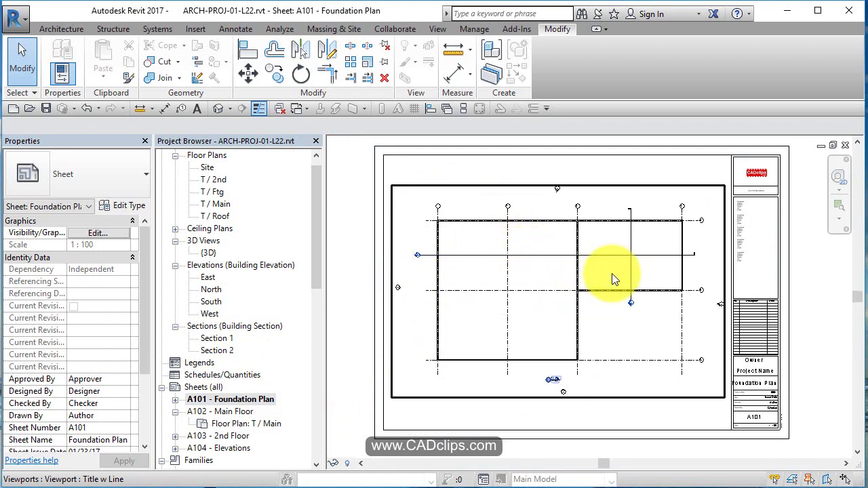
# Step: Pull all four crop edges of the foundation plan in toward the grid, then hide the crop region
pyautogui.doubleClick(488, 194)
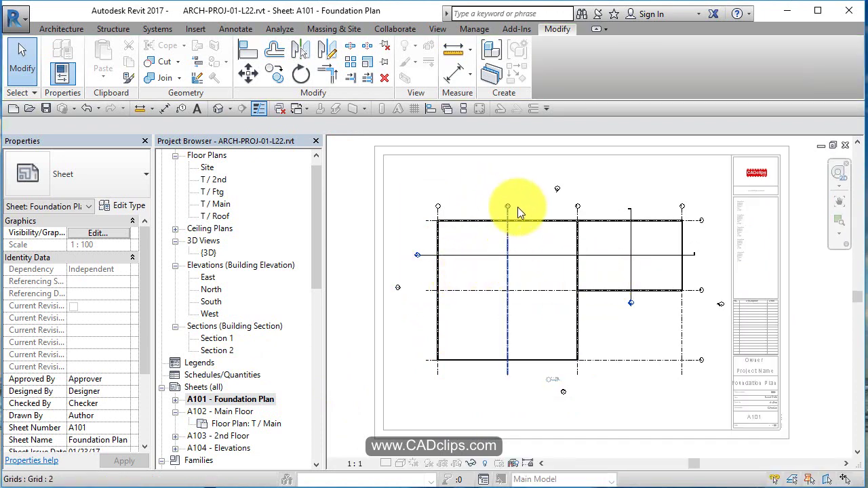
pyautogui.click(457, 463)
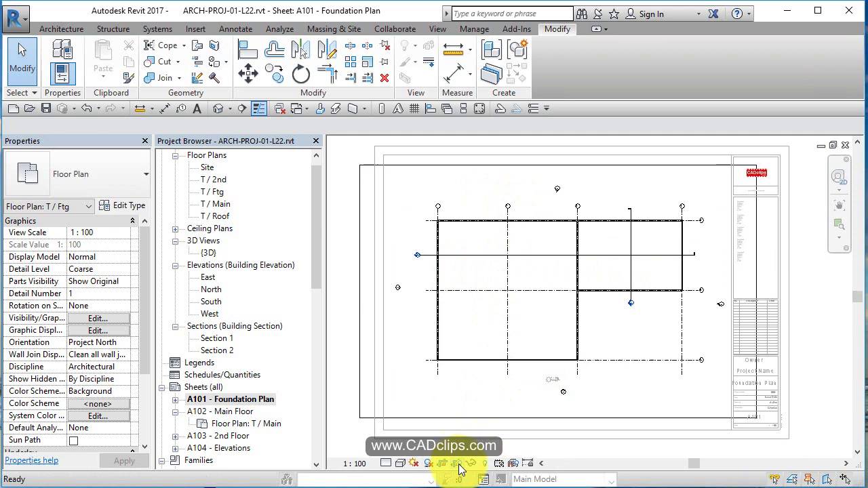
pyautogui.click(358, 242)
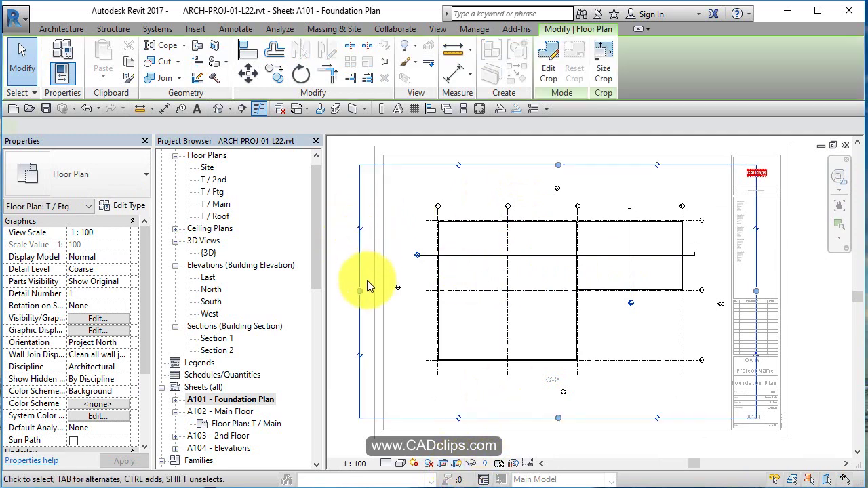
pyautogui.moveTo(362, 291); pyautogui.dragTo(403, 287)
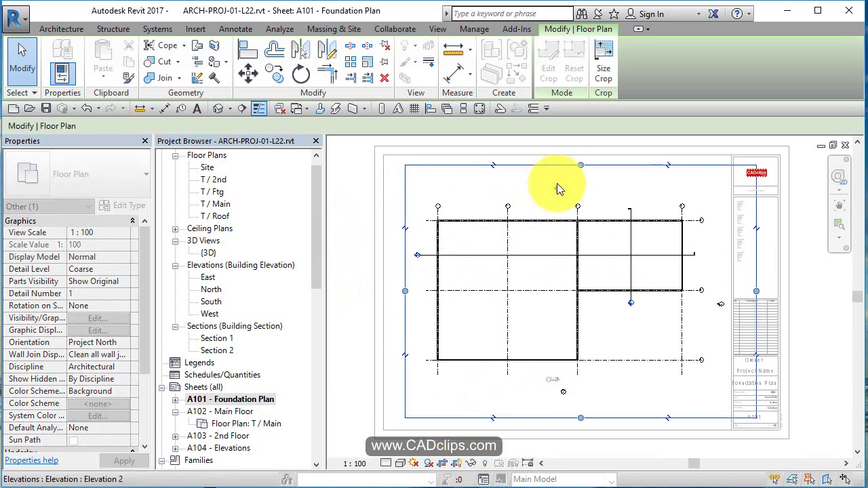
pyautogui.moveTo(580, 165); pyautogui.dragTo(582, 199)
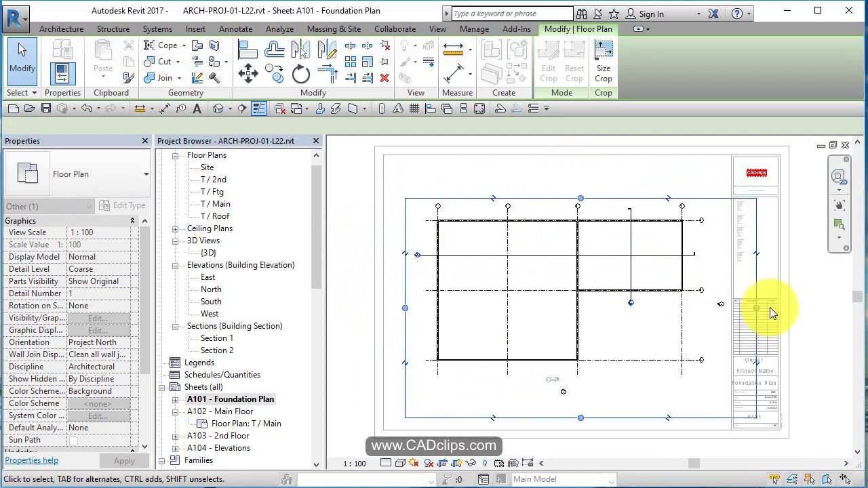
pyautogui.moveTo(756, 309); pyautogui.dragTo(714, 309)
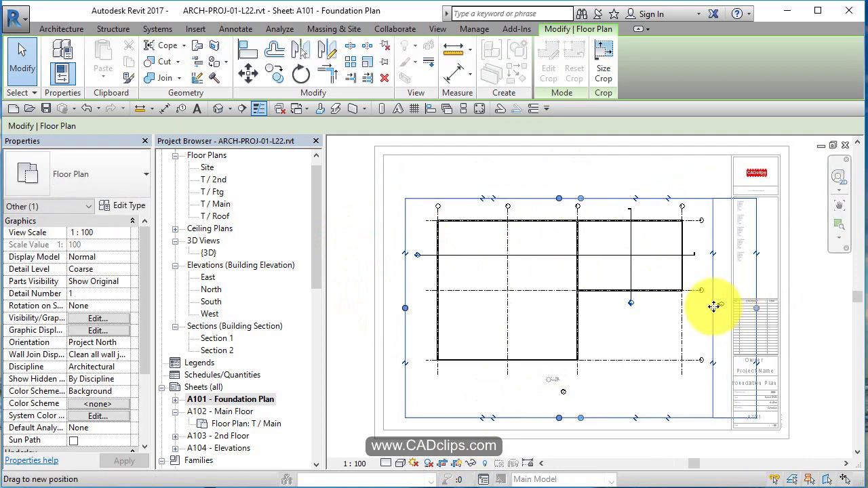
pyautogui.moveTo(559, 418); pyautogui.dragTo(563, 386)
pyautogui.click(475, 463)
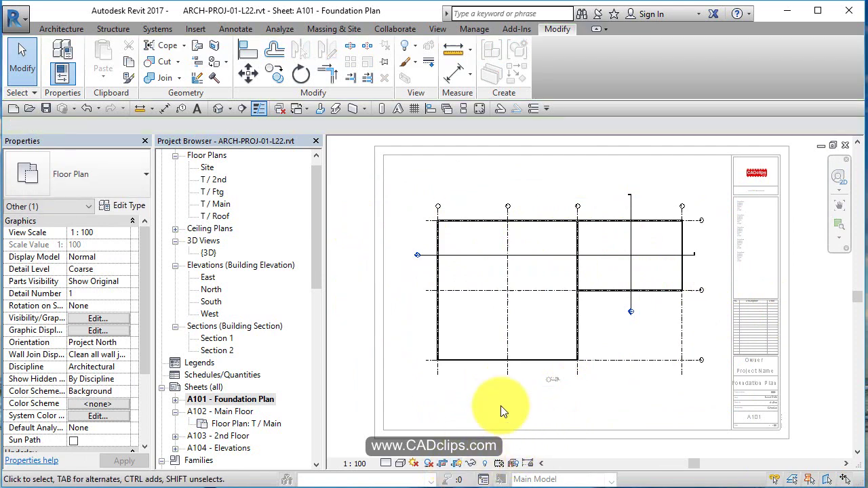
pyautogui.scroll(-3, 499, 288)
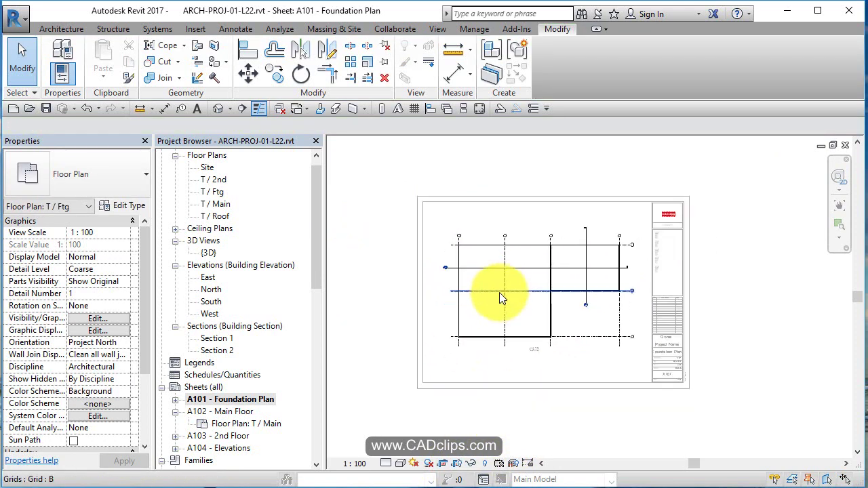
# Step: Finish editing the foundation plan viewport and look over sheets A102 - Main Floor and A103 - 2nd Floor
pyautogui.doubleClick(756, 199)
pyautogui.scroll(2, 649, 330)
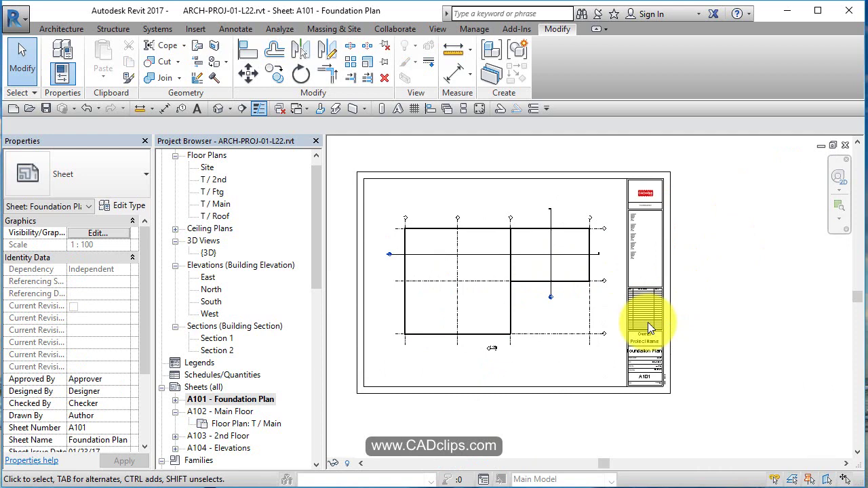
pyautogui.moveTo(679, 325); pyautogui.dragTo(777, 331, button='middle')
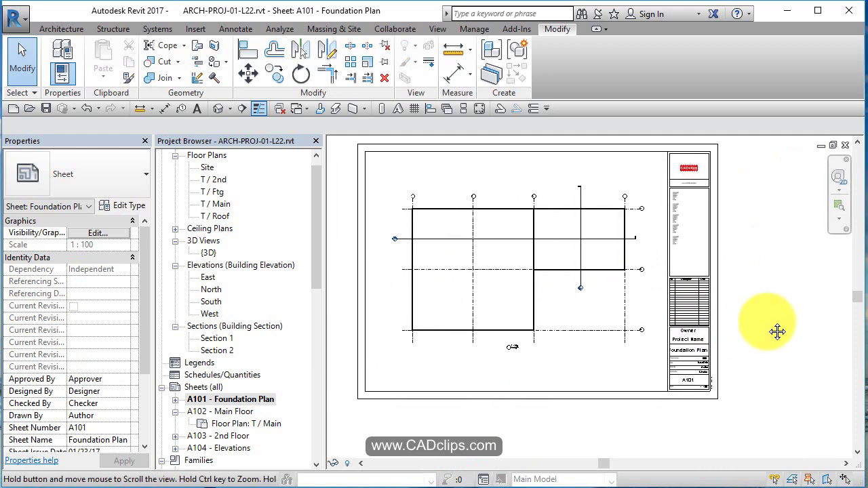
pyautogui.doubleClick(230, 412)
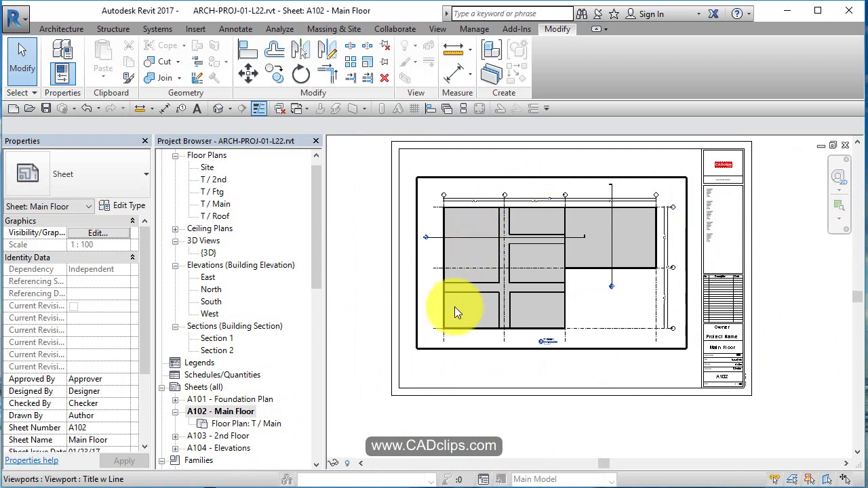
pyautogui.doubleClick(227, 436)
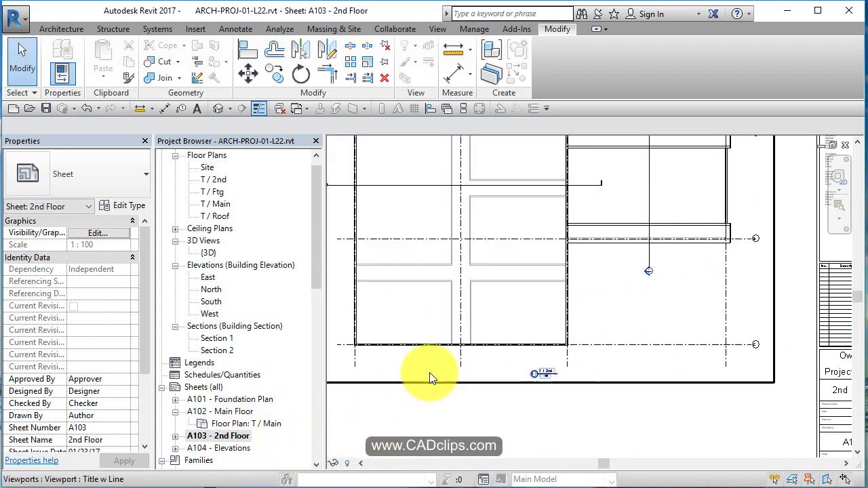
# Step: Nudge the 2nd Floor plan viewport on sheet A103 slightly to the right
pyautogui.moveTo(731, 291)
pyautogui.mouseDown(button='middle')
pyautogui.moveTo(728, 303)
pyautogui.moveTo(744, 301)
pyautogui.mouseUp(button='middle')
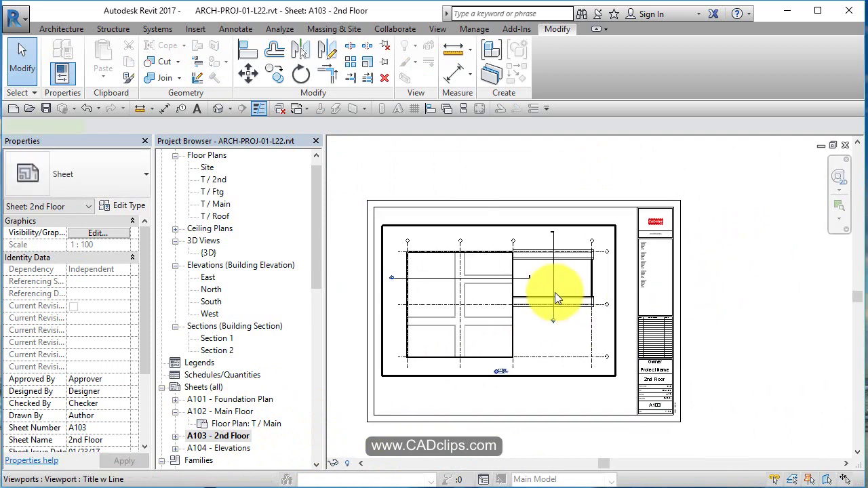
pyautogui.click(555, 292)
pyautogui.press('Right')
pyautogui.press('Escape')
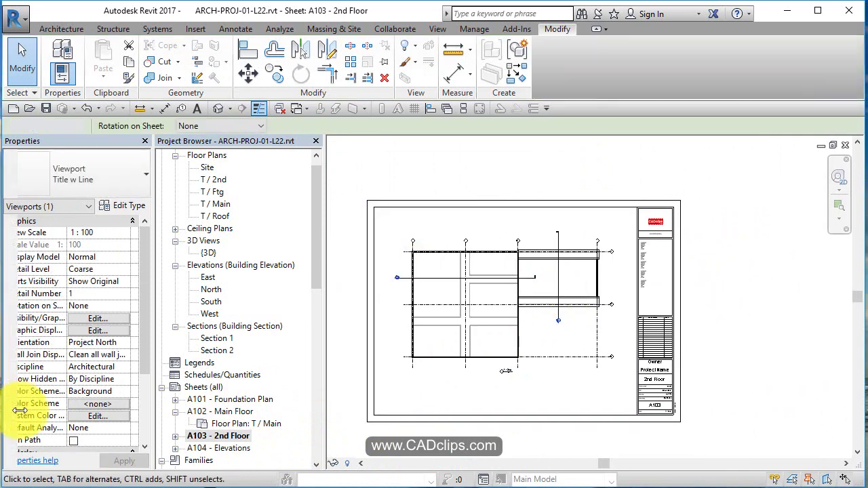
# Step: Open sheet A104 - Elevations and pan across its elevation viewports
pyautogui.doubleClick(218, 448)
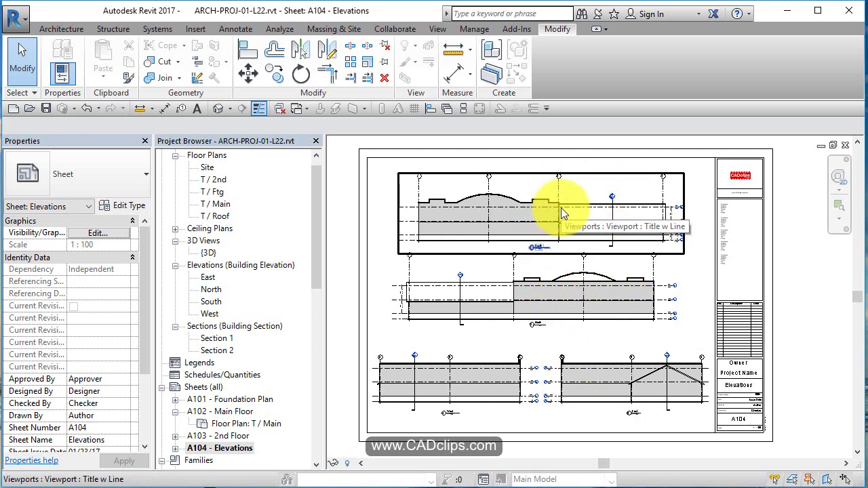
pyautogui.scroll(3, 582, 193)
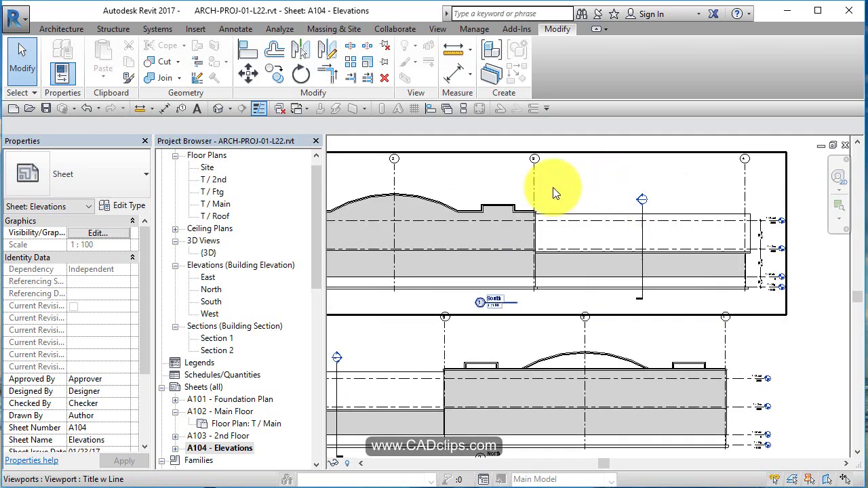
pyautogui.scroll(-3, 552, 187)
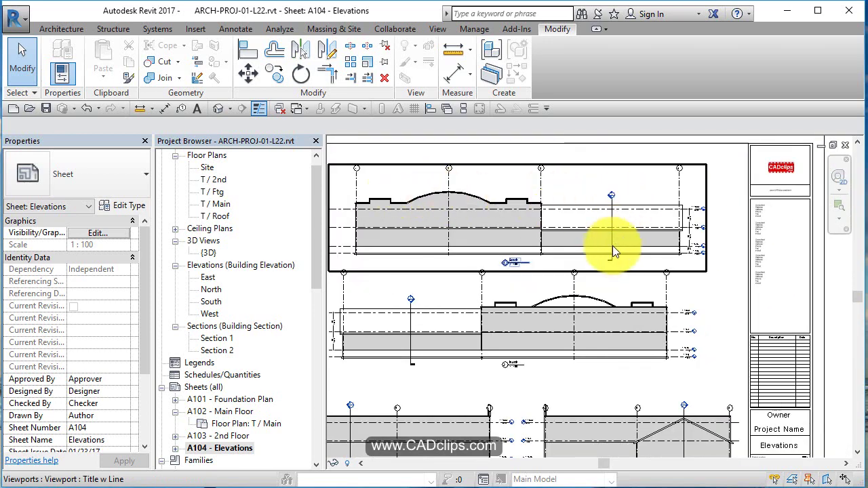
pyautogui.moveTo(612, 245); pyautogui.dragTo(639, 217, button='middle')
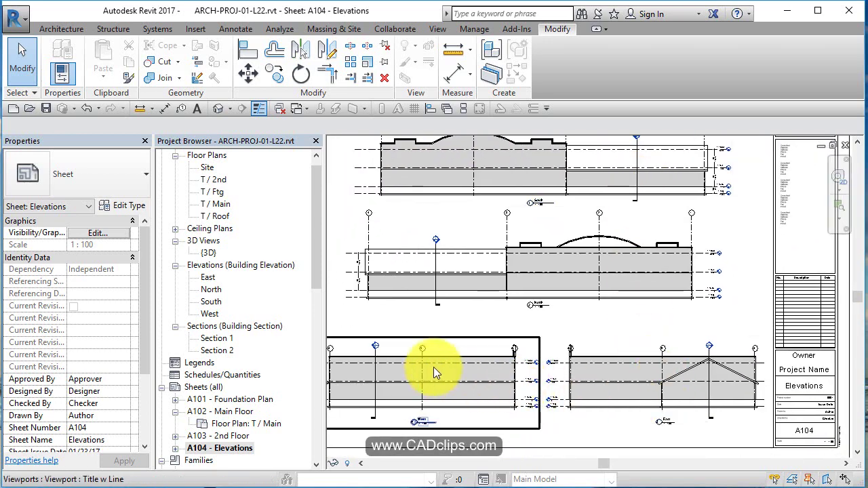
pyautogui.scroll(-1, 433, 370)
pyautogui.moveTo(433, 370); pyautogui.dragTo(553, 346, button='middle')
pyautogui.scroll(2, 604, 364)
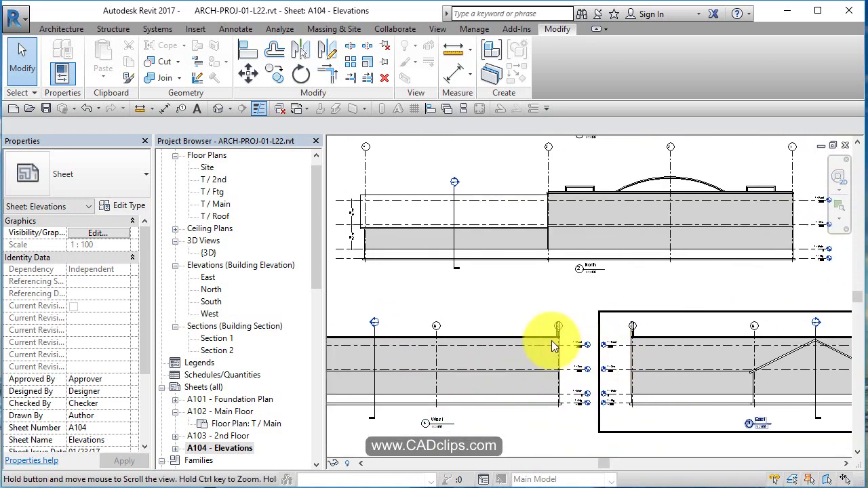
# Step: Raise grid B's head in the West elevation to level with the other grid bubbles
pyautogui.doubleClick(518, 330)
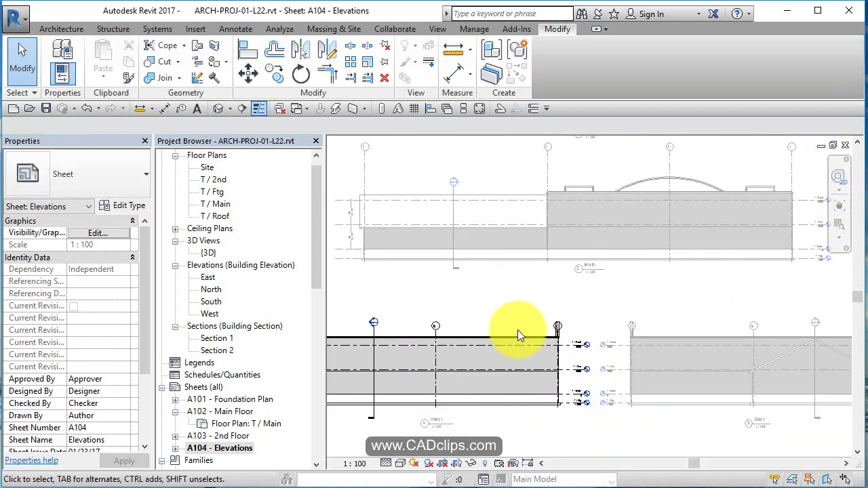
pyautogui.click(436, 328)
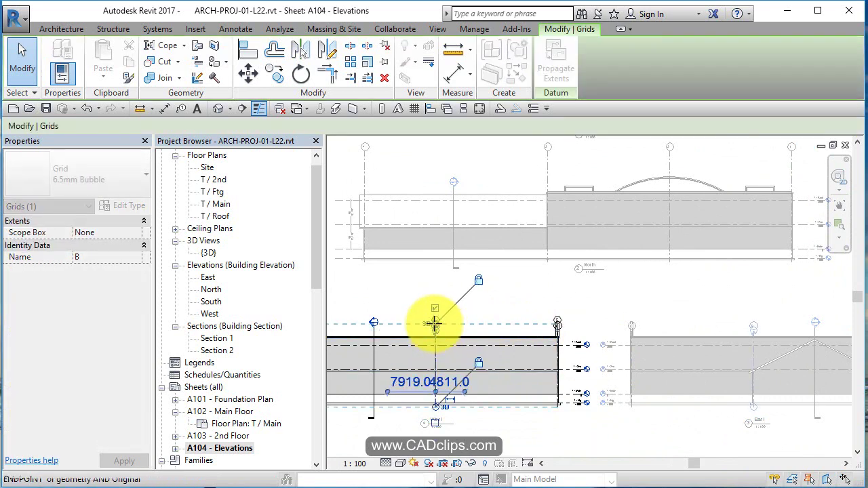
pyautogui.moveTo(435, 324); pyautogui.dragTo(434, 311)
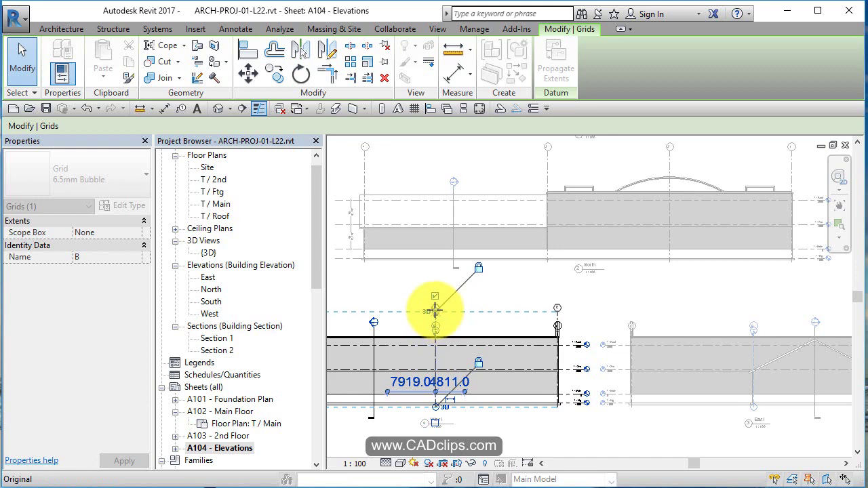
pyautogui.click(670, 314)
# Step: Deactivate the West elevation view, pan the sheet, and reactivate the West viewport
pyautogui.rightClick(527, 311)
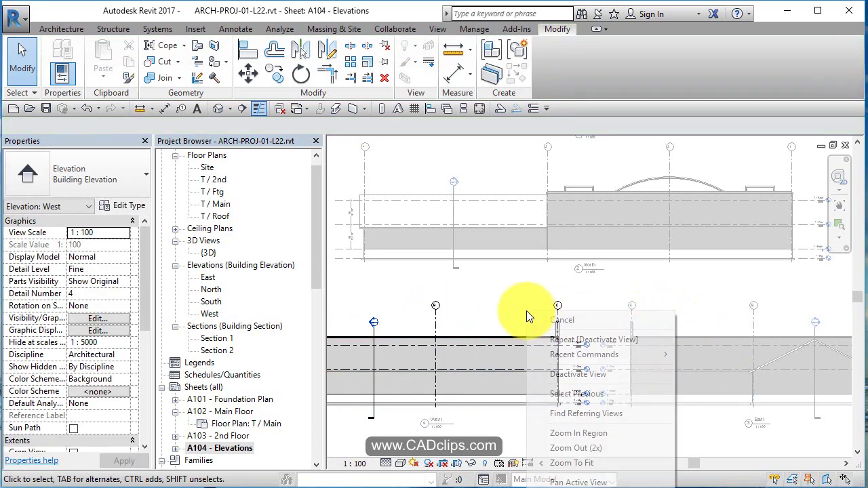
pyautogui.click(566, 374)
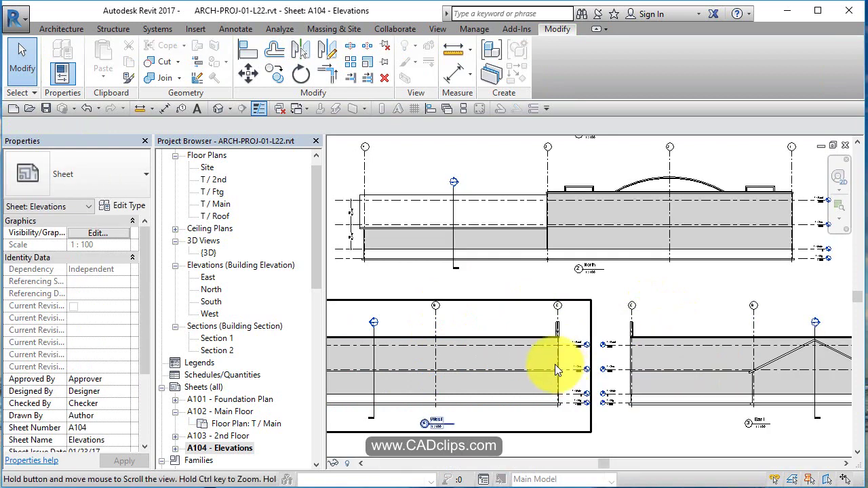
pyautogui.moveTo(554, 364); pyautogui.dragTo(641, 374, button='middle')
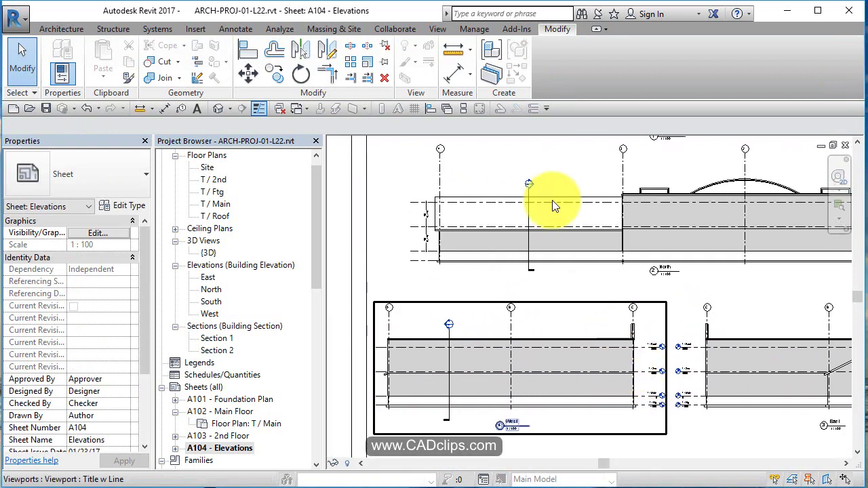
pyautogui.doubleClick(478, 309)
# Step: Dimension the West elevation grids with an overall A–C dimension and an A–B–C string
pyautogui.click(451, 81)
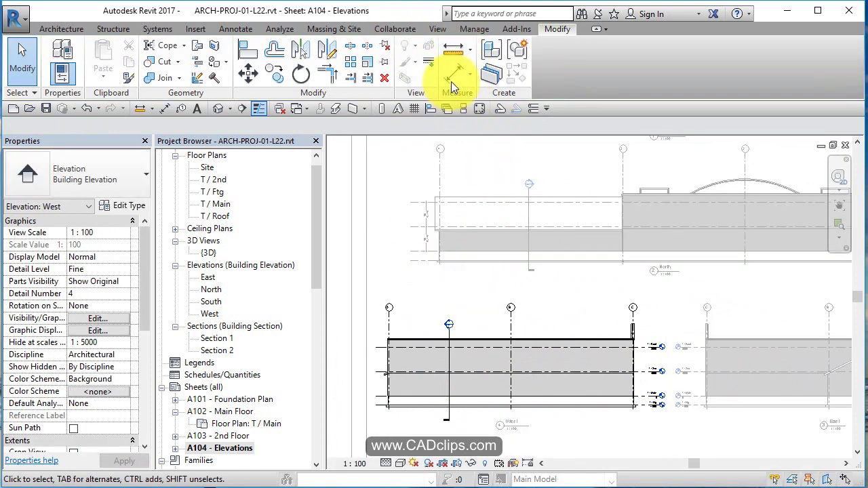
pyautogui.scroll(3, 391, 324)
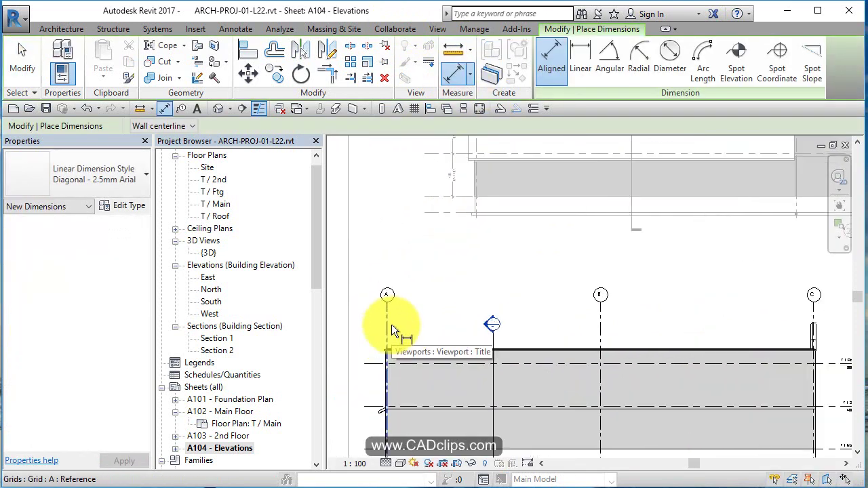
pyautogui.click(392, 324)
pyautogui.click(812, 316)
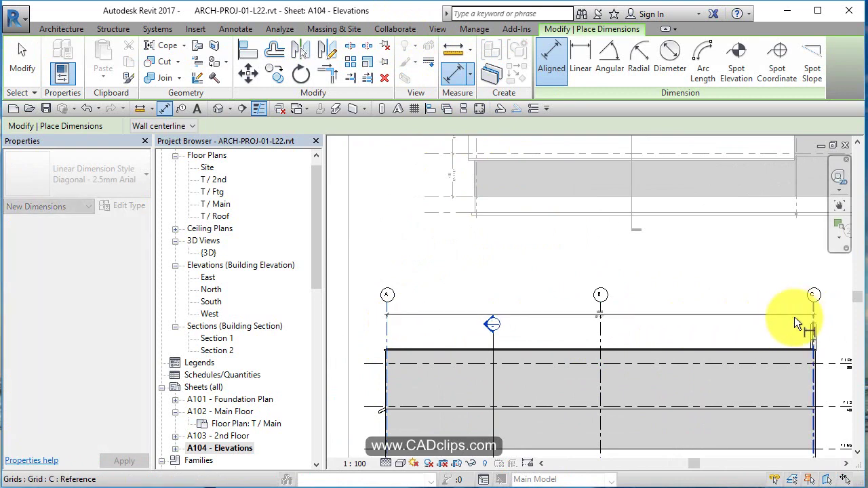
pyautogui.click(769, 308)
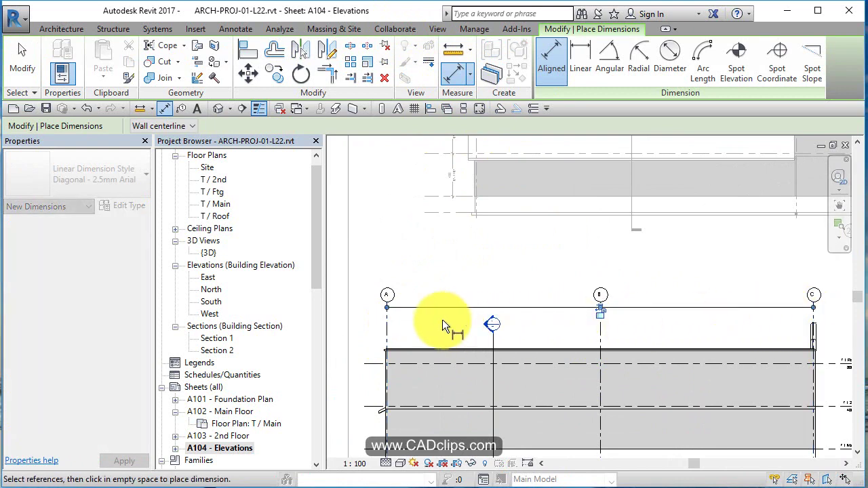
pyautogui.click(390, 320)
pyautogui.click(599, 331)
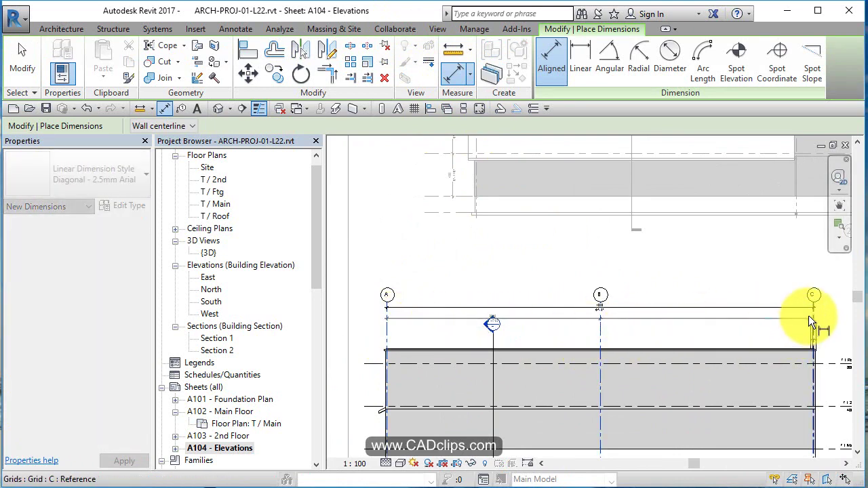
pyautogui.click(813, 315)
pyautogui.click(702, 315)
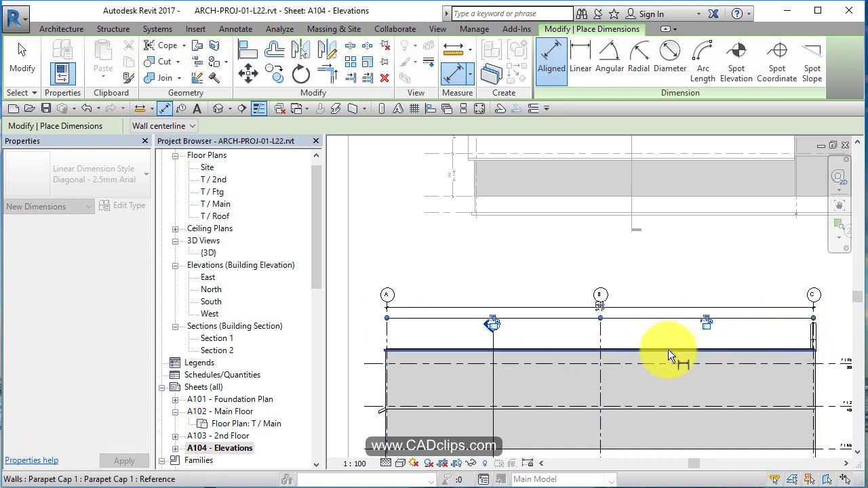
pyautogui.hscroll(6, 698, 329)
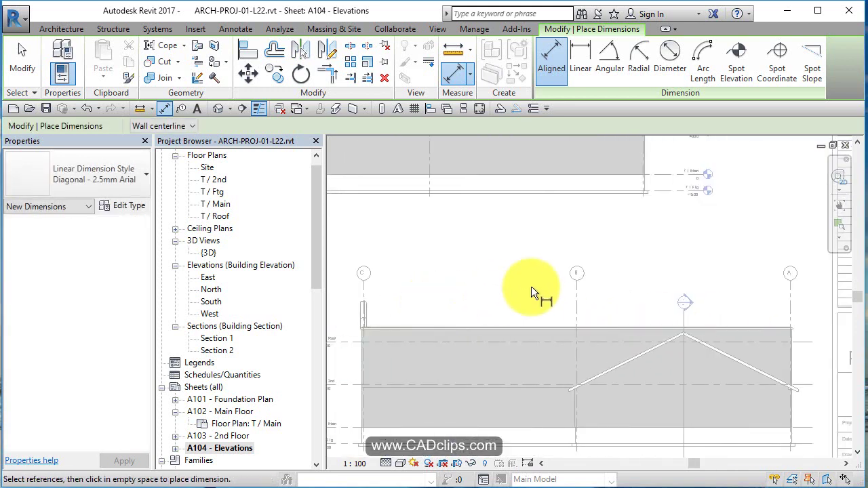
pyautogui.press('Escape')
pyautogui.press('Escape')
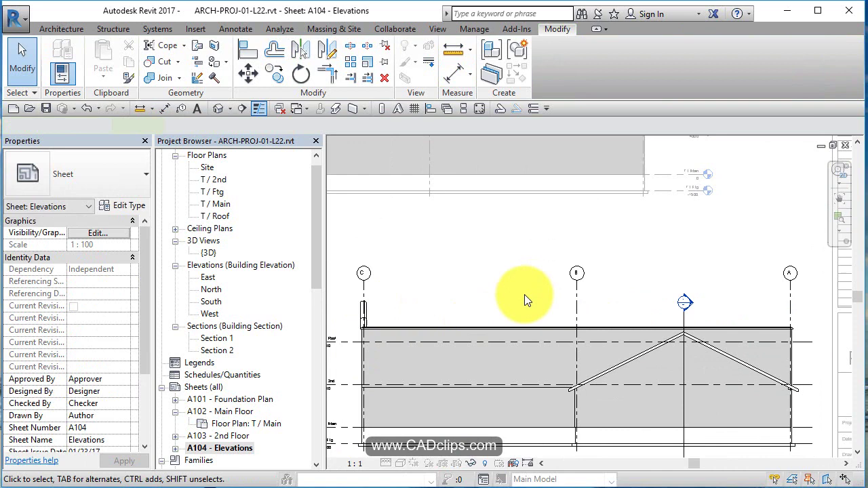
# Step: Add an overall C–A grid dimension above the East elevation
pyautogui.doubleClick(525, 294)
pyautogui.click(454, 72)
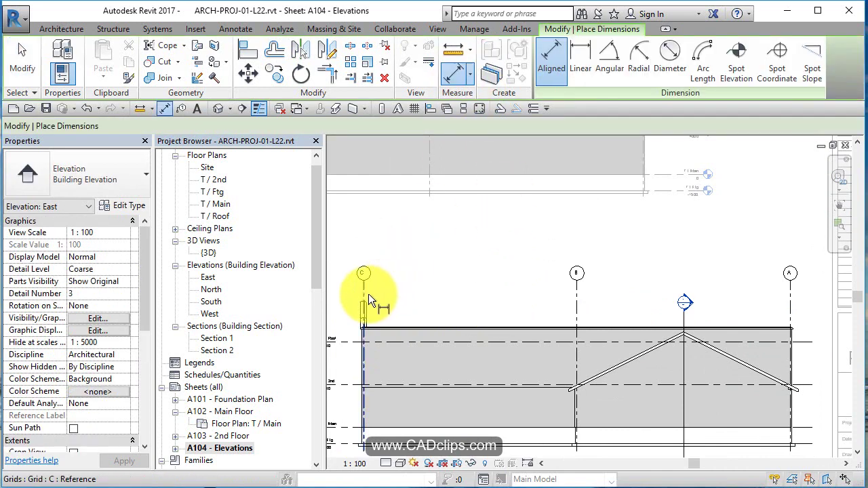
pyautogui.click(369, 294)
pyautogui.click(789, 297)
pyautogui.scroll(2, 624, 296)
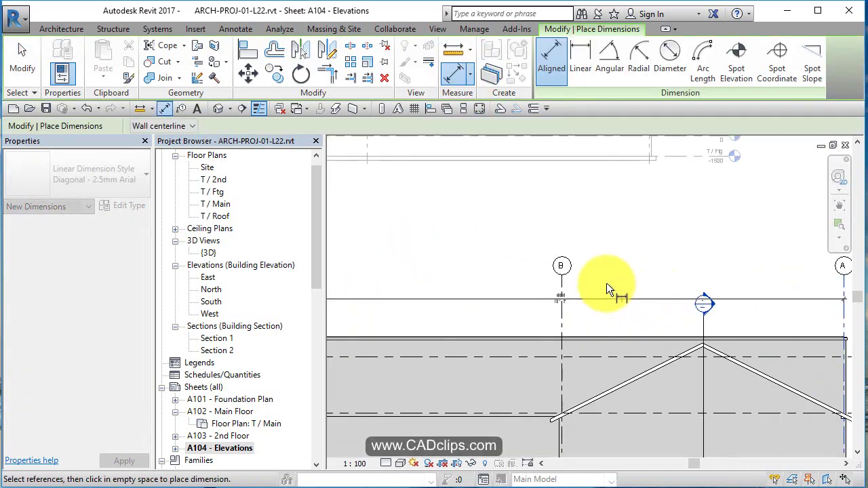
pyautogui.click(609, 278)
pyautogui.scroll(-2, 609, 280)
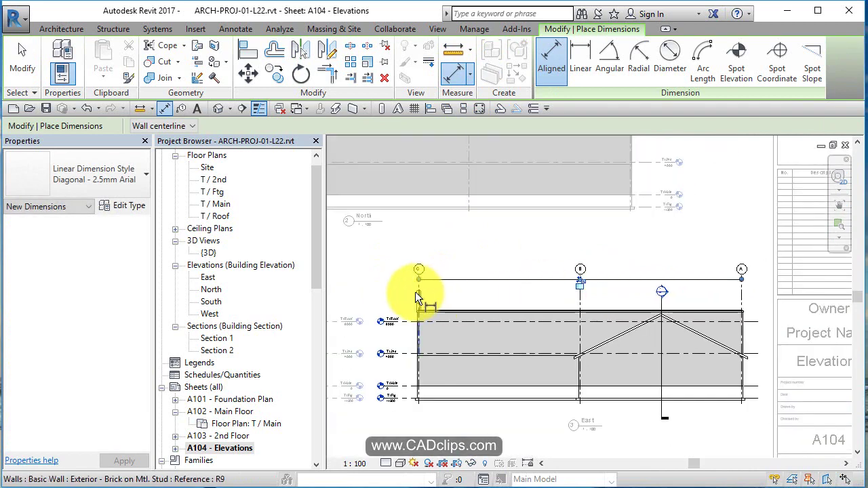
pyautogui.scroll(2, 415, 292)
# Step: Add a C–B–A grid dimension string to the East elevation and leave the viewport
pyautogui.click(417, 281)
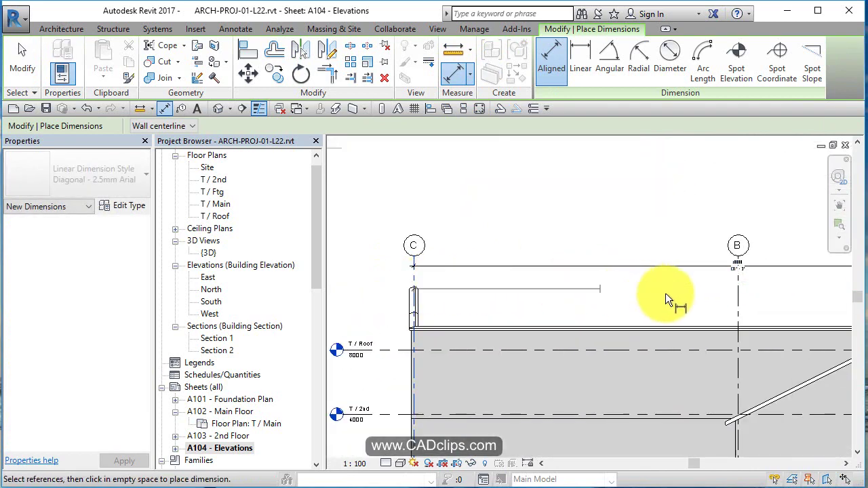
pyautogui.click(739, 291)
pyautogui.moveTo(711, 312); pyautogui.dragTo(463, 312, button='middle')
pyautogui.click(817, 289)
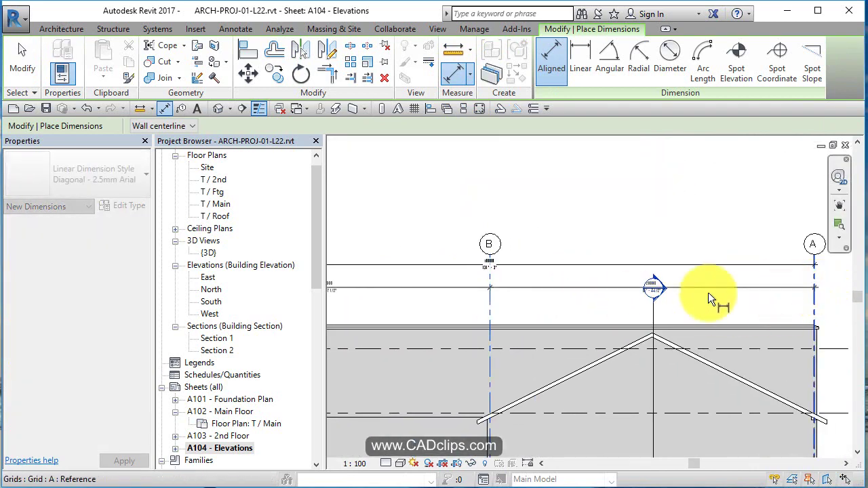
pyautogui.scroll(3, 517, 292)
pyautogui.click(521, 269)
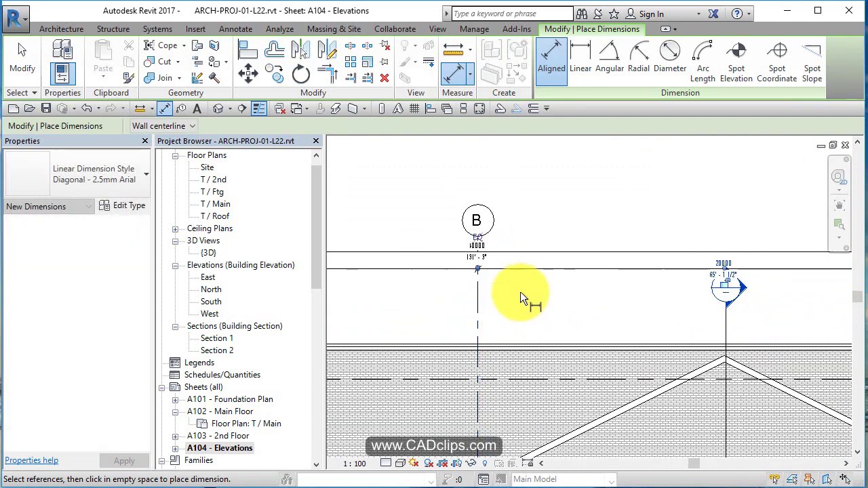
pyautogui.scroll(-5, 520, 292)
pyautogui.press('Escape')
pyautogui.press('Escape')
pyautogui.moveTo(616, 302); pyautogui.dragTo(695, 347, button='middle')
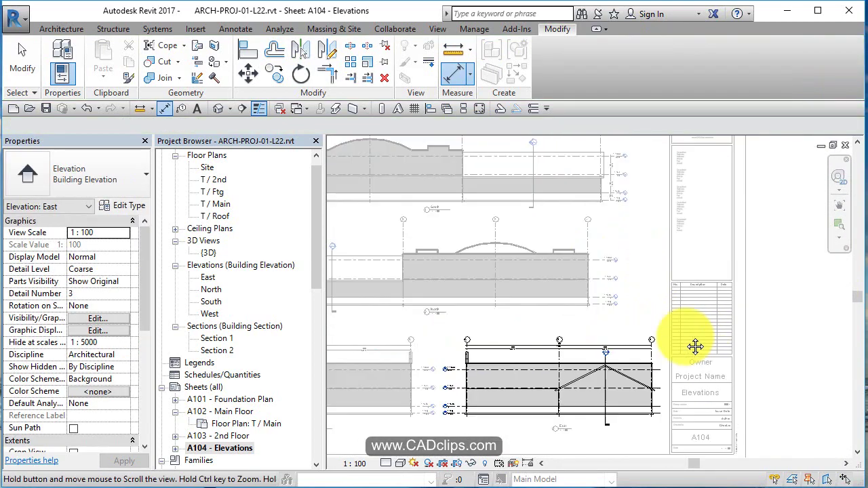
pyautogui.press('Escape')
# Step: Add an overall dimension between the North elevation's outermost grids
pyautogui.doubleClick(804, 246)
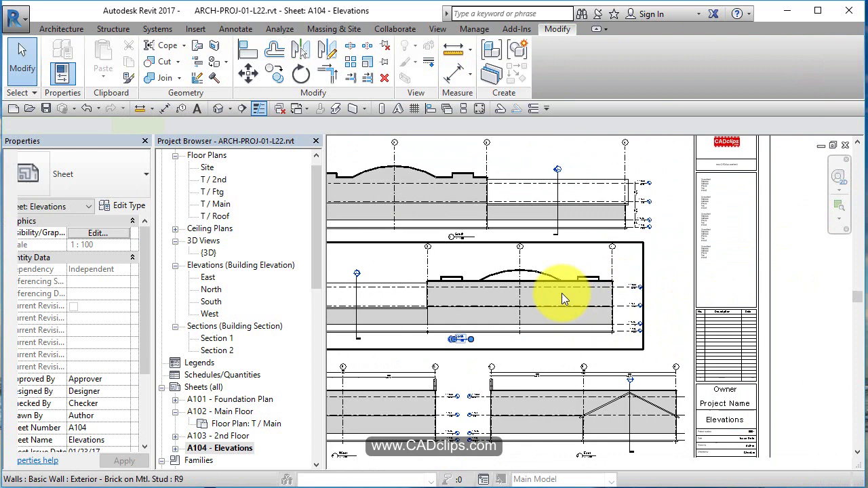
pyautogui.doubleClick(562, 293)
pyautogui.scroll(2, 557, 298)
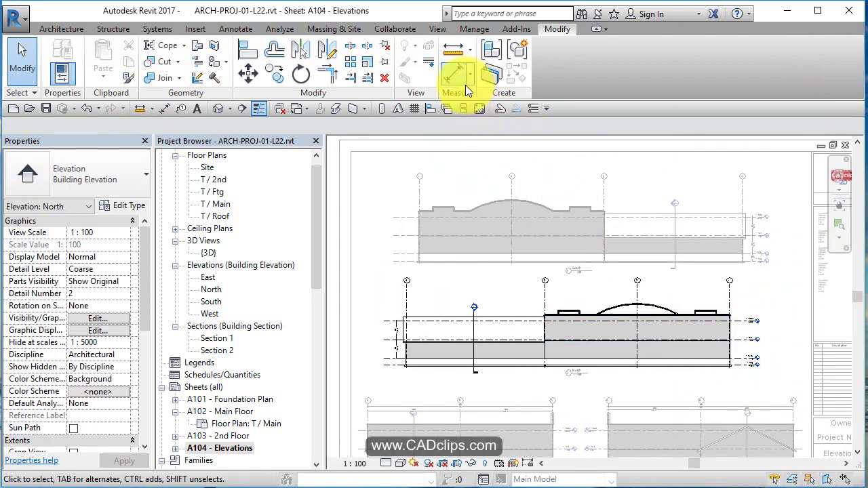
pyautogui.click(459, 80)
pyautogui.click(408, 290)
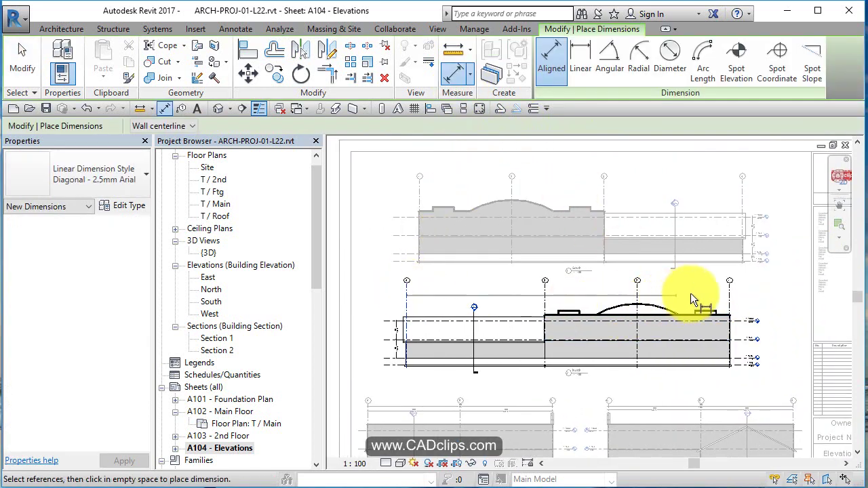
pyautogui.click(724, 292)
pyautogui.scroll(2, 672, 295)
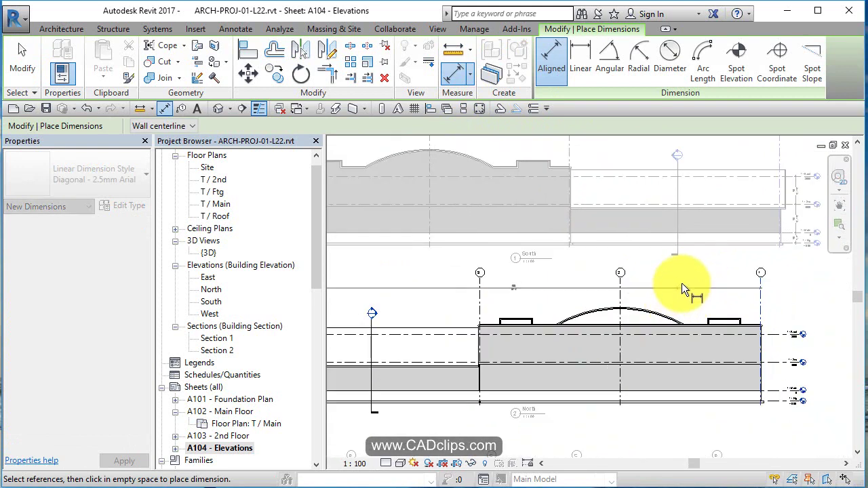
pyautogui.click(682, 280)
# Step: Add a grid-to-grid dimension string across the North elevation and select the new dimensions
pyautogui.click(763, 292)
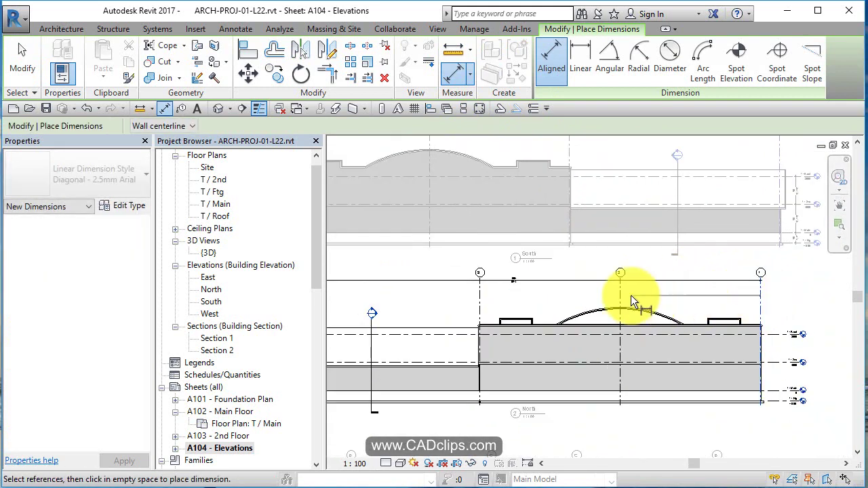
pyautogui.click(623, 295)
pyautogui.click(480, 297)
pyautogui.hscroll(-3, 457, 298)
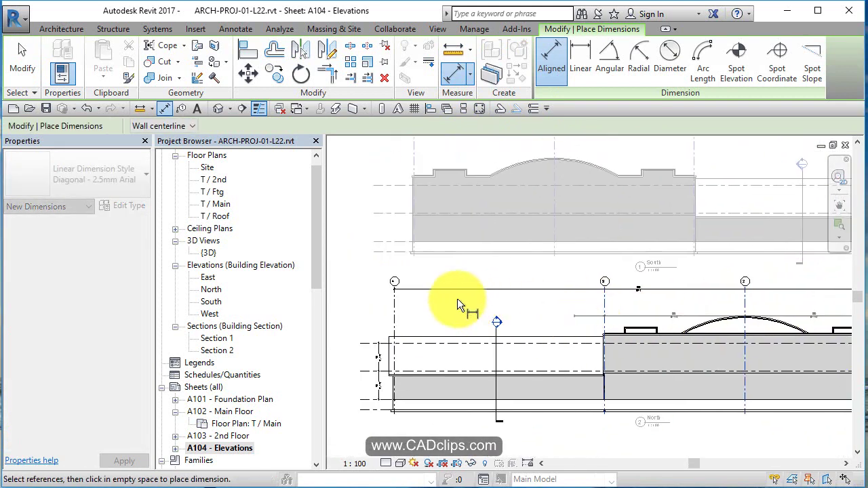
pyautogui.click(428, 298)
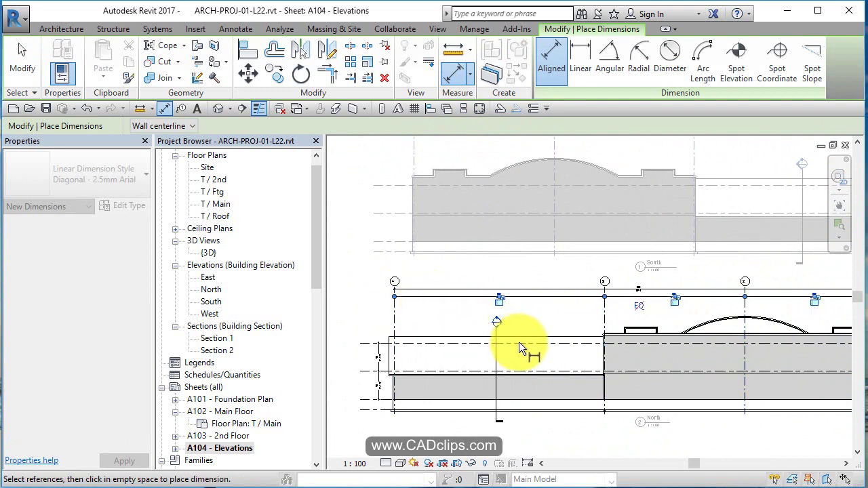
pyautogui.press('Escape')
pyautogui.click(553, 298)
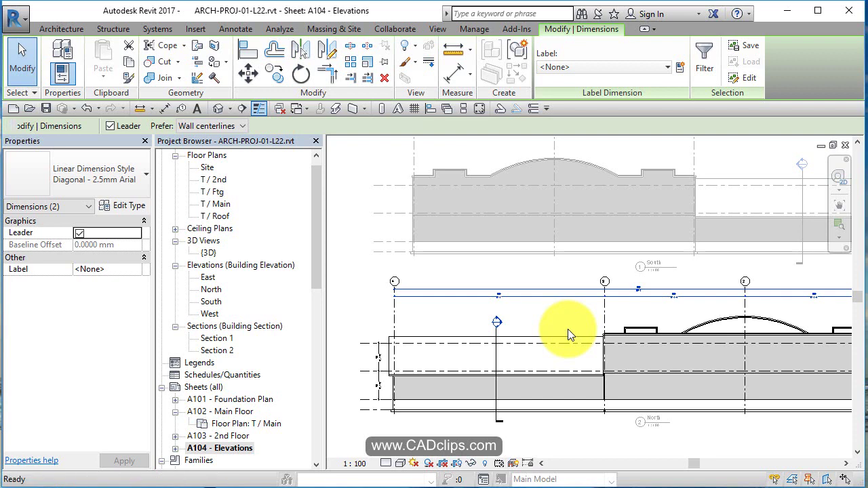
# Step: Paste the copied grid dimensions into the South elevation, aligned to the current view
pyautogui.press('Escape')
pyautogui.scroll(-3, 568, 329)
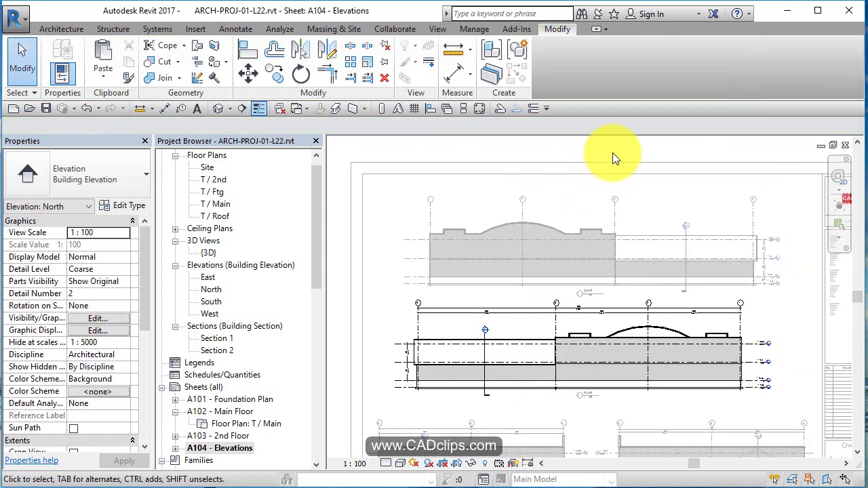
pyautogui.doubleClick(613, 153)
pyautogui.click(584, 210)
pyautogui.doubleClick(583, 211)
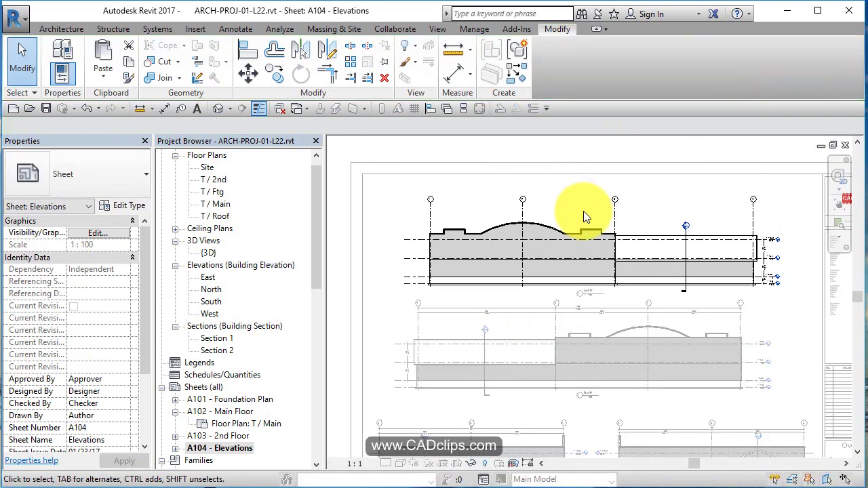
pyautogui.click(108, 78)
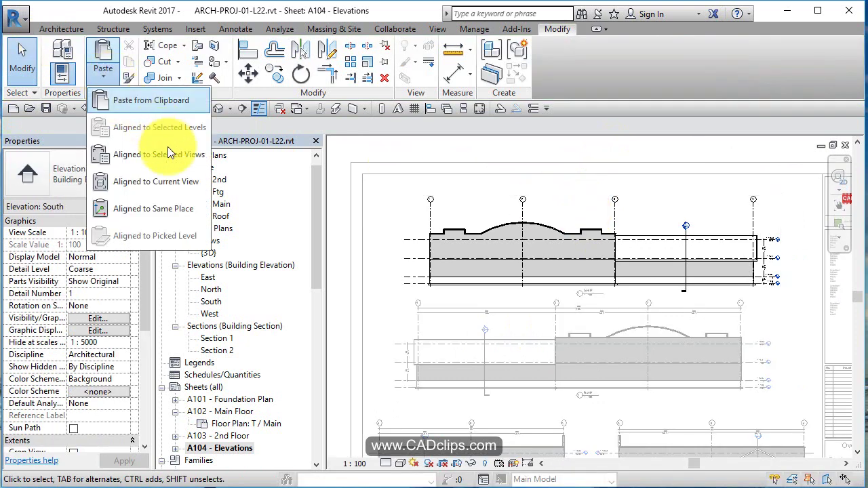
pyautogui.click(170, 177)
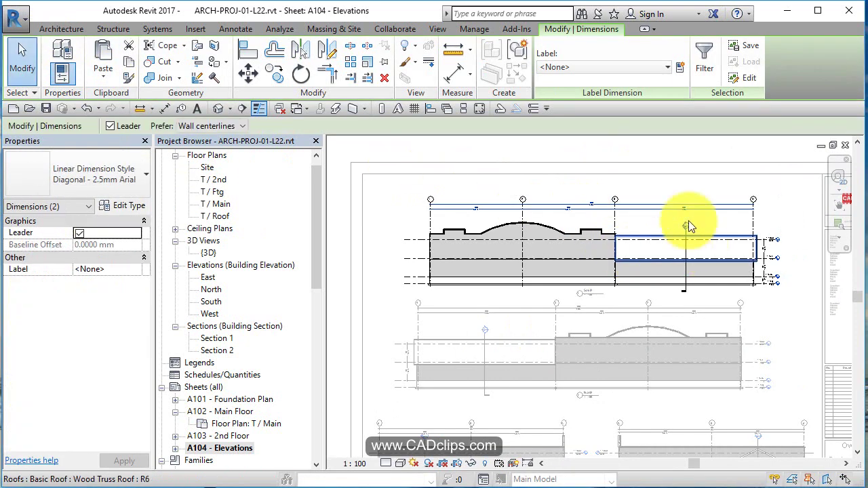
pyautogui.doubleClick(644, 151)
# Step: Select and inspect the other elevation viewports on sheet A104
pyautogui.scroll(-5, 623, 227)
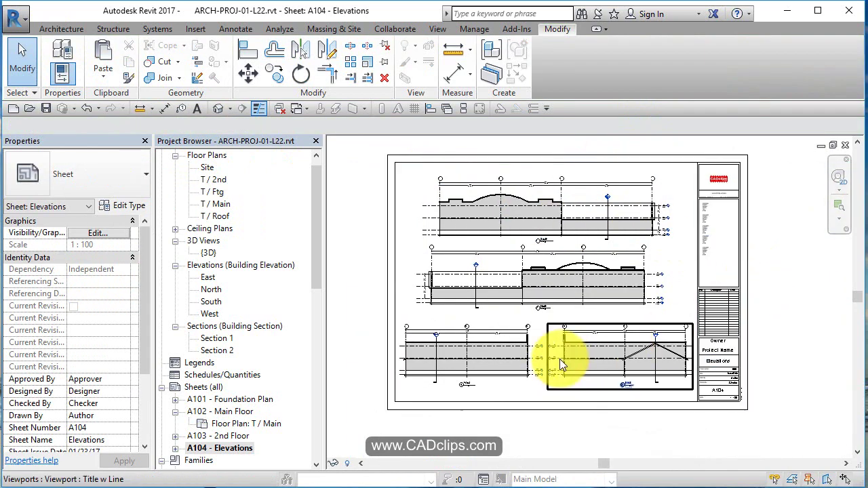
pyautogui.click(590, 366)
pyautogui.keyDown('ctrl'); pyautogui.click(653, 371); pyautogui.keyUp('ctrl')
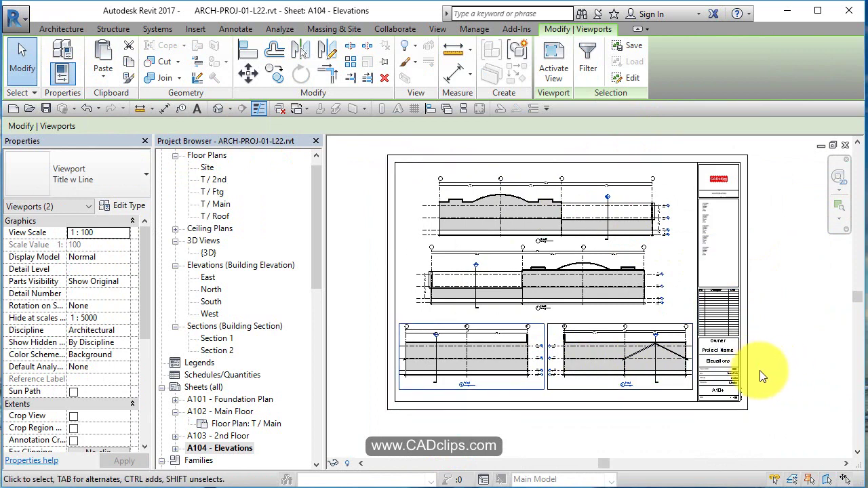
pyautogui.click(786, 363)
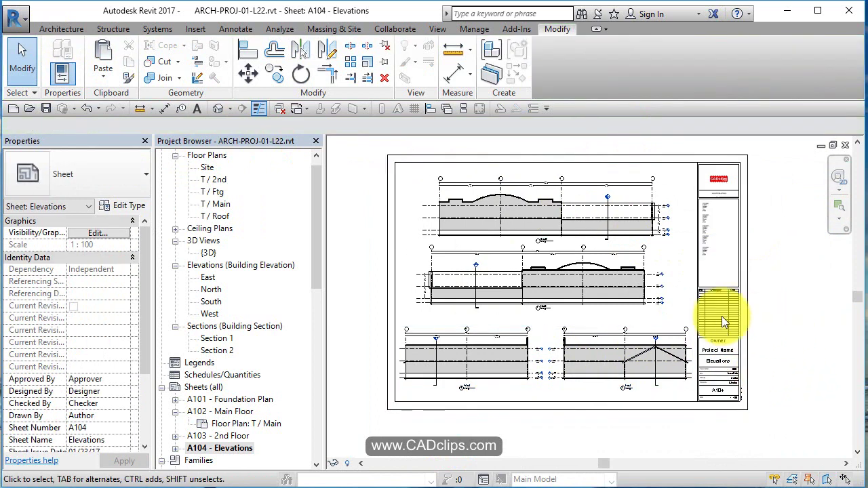
pyautogui.click(614, 282)
pyautogui.click(802, 337)
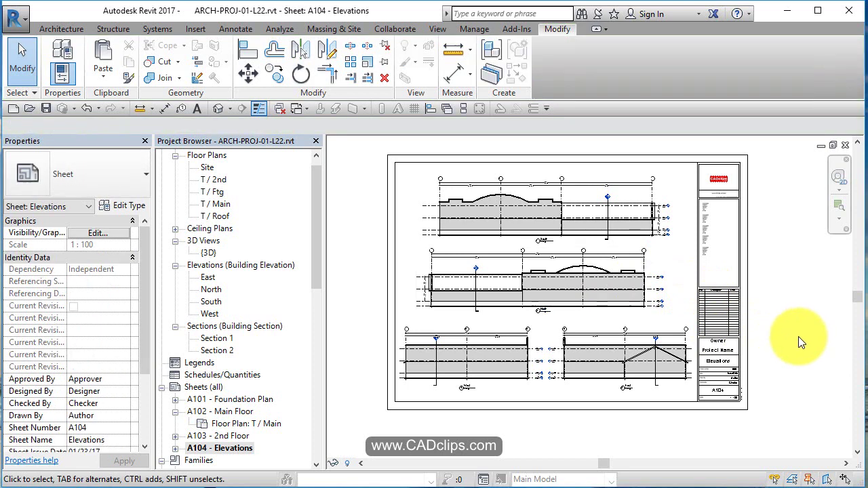
pyautogui.moveTo(797, 342); pyautogui.dragTo(810, 357, button='middle')
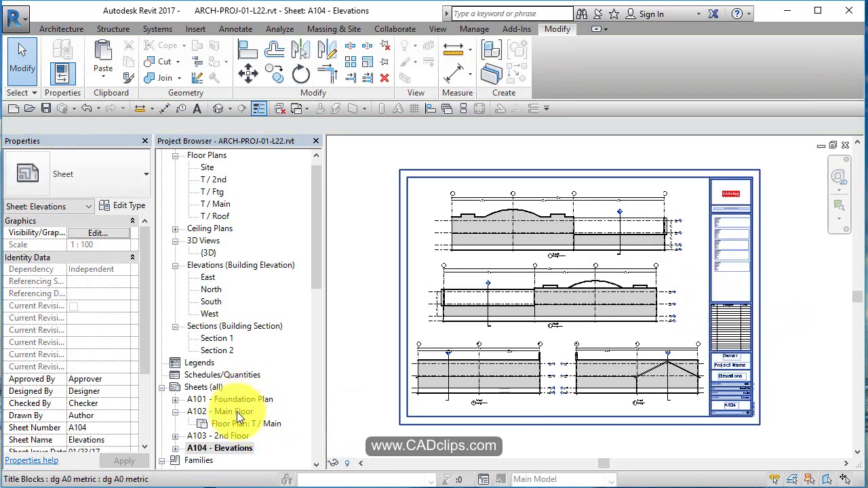
# Step: Select the four grid dimension strings in the T / Main floor plan for copying
pyautogui.doubleClick(223, 179)
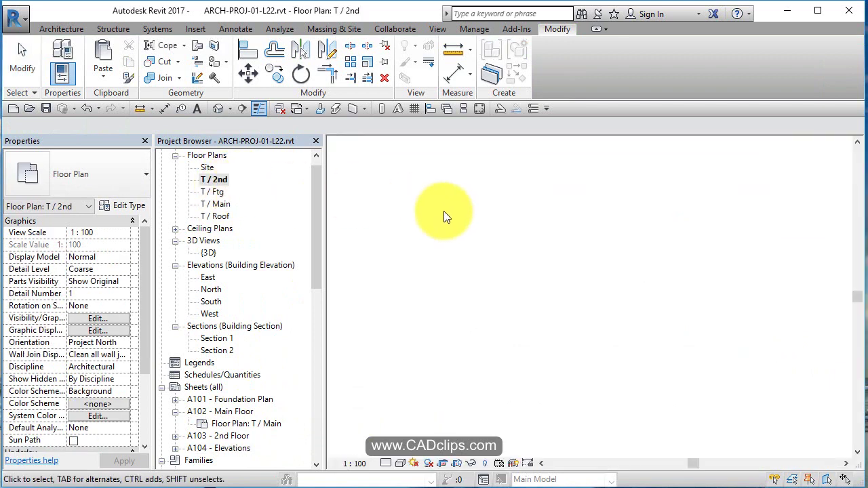
pyautogui.doubleClick(215, 205)
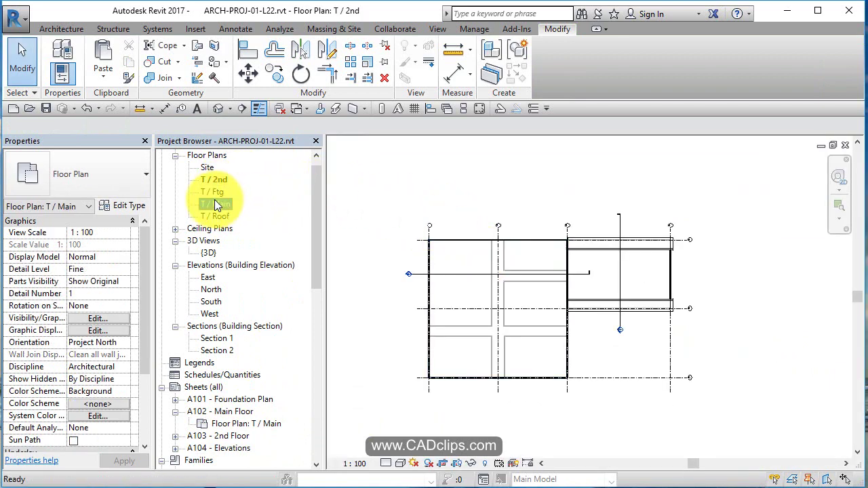
pyautogui.scroll(4, 528, 238)
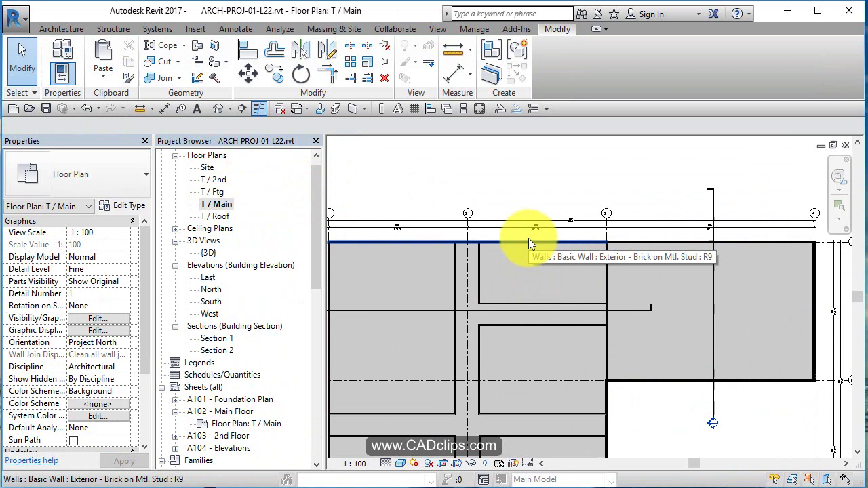
pyautogui.click(537, 219)
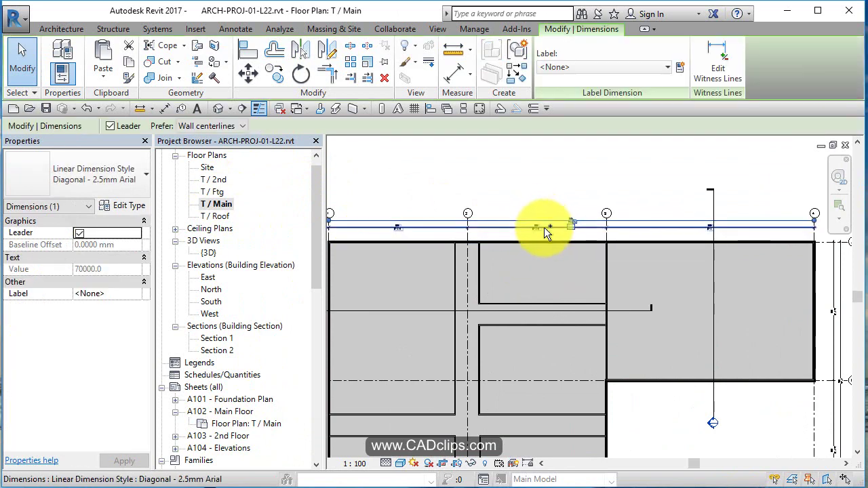
pyautogui.moveTo(679, 279); pyautogui.dragTo(532, 198, button='middle')
pyautogui.keyDown('ctrl'); pyautogui.click(662, 238); pyautogui.keyUp('ctrl')
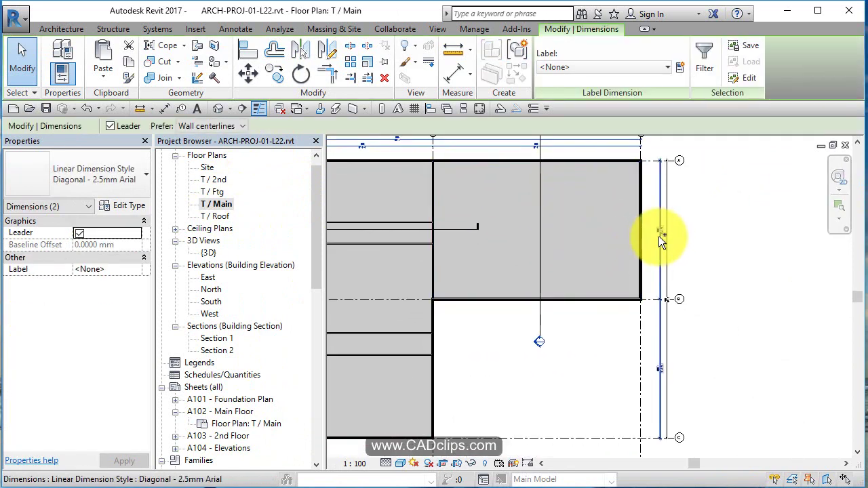
pyautogui.keyDown('ctrl'); pyautogui.click(667, 246); pyautogui.keyUp('ctrl')
pyautogui.keyDown('ctrl'); pyautogui.click(682, 306); pyautogui.keyUp('ctrl')
pyautogui.scroll(-3, 682, 307)
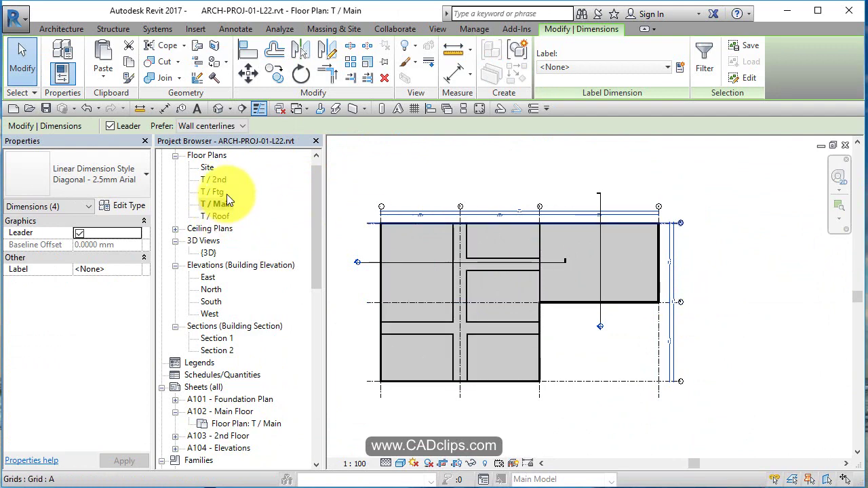
# Step: Paste the grid dimensions, aligned to current view, into the T / 2nd, T / Roof and T / Ftg plans
pyautogui.doubleClick(214, 179)
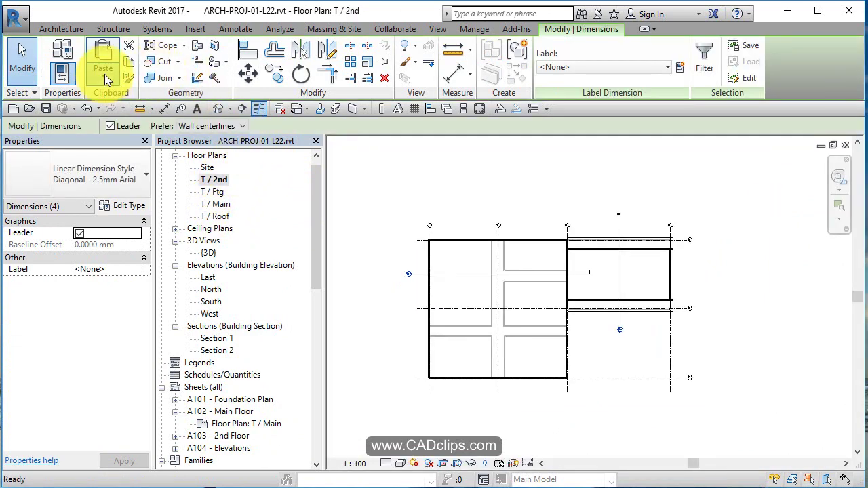
pyautogui.click(104, 74)
pyautogui.click(174, 178)
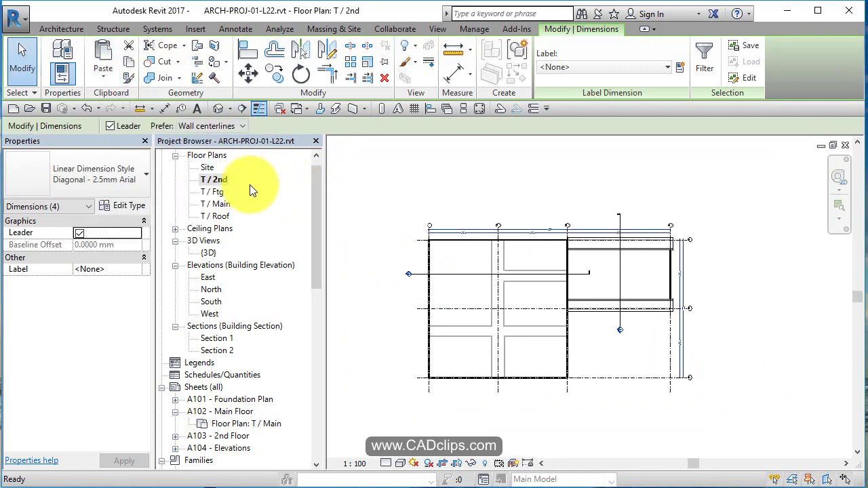
pyautogui.doubleClick(219, 216)
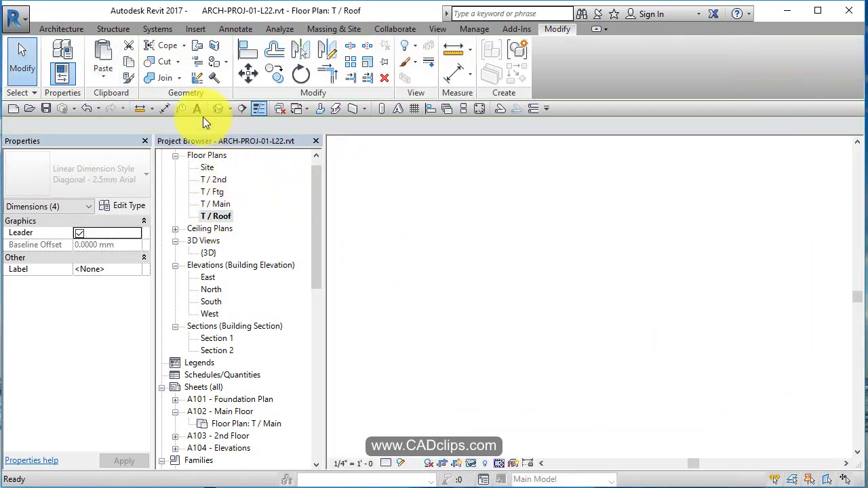
pyautogui.click(103, 74)
pyautogui.click(151, 179)
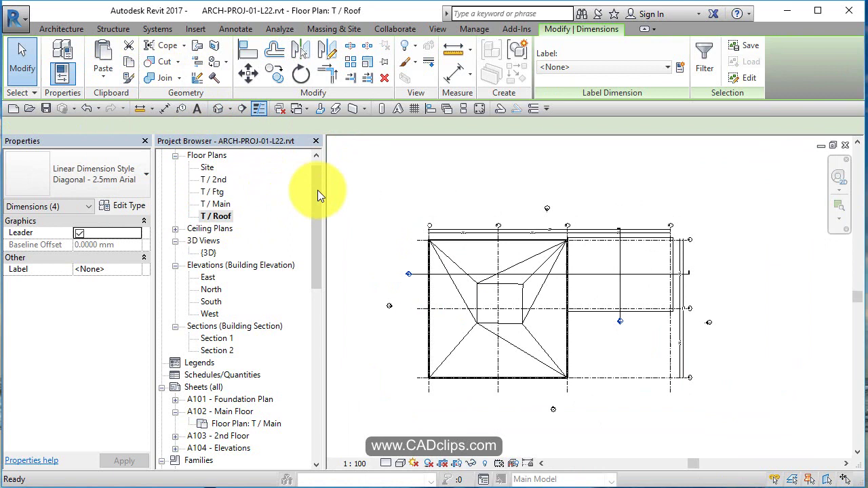
pyautogui.doubleClick(213, 192)
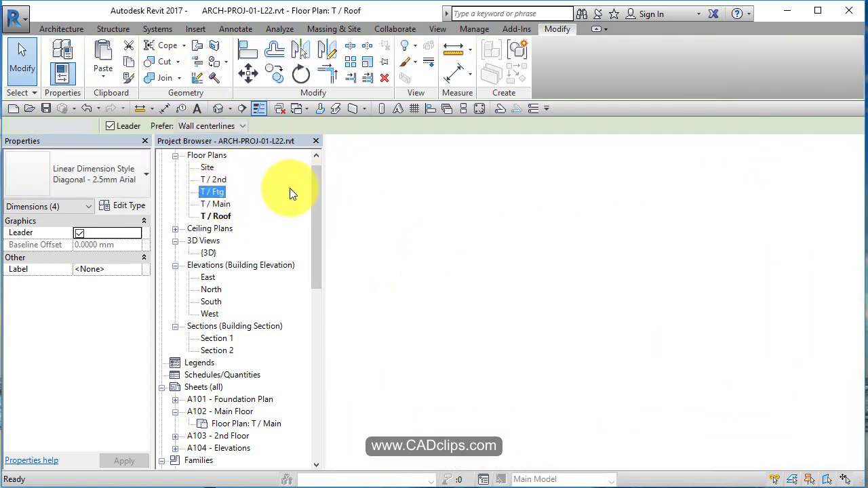
pyautogui.click(103, 74)
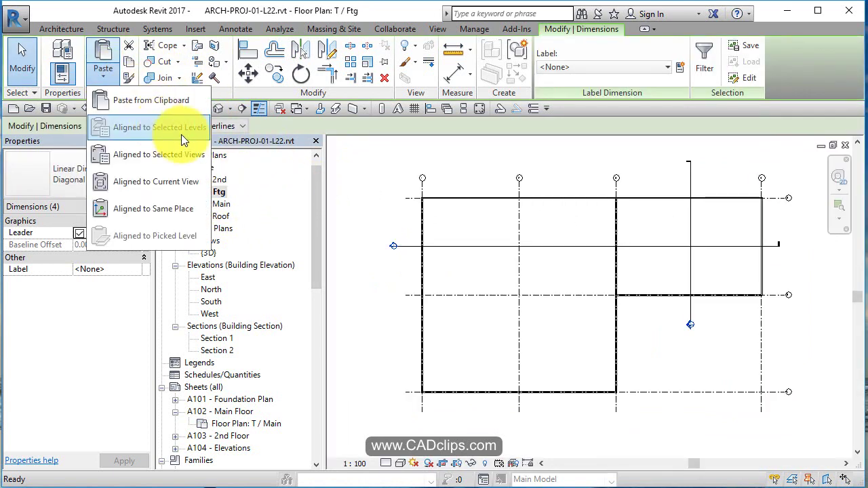
pyautogui.click(177, 182)
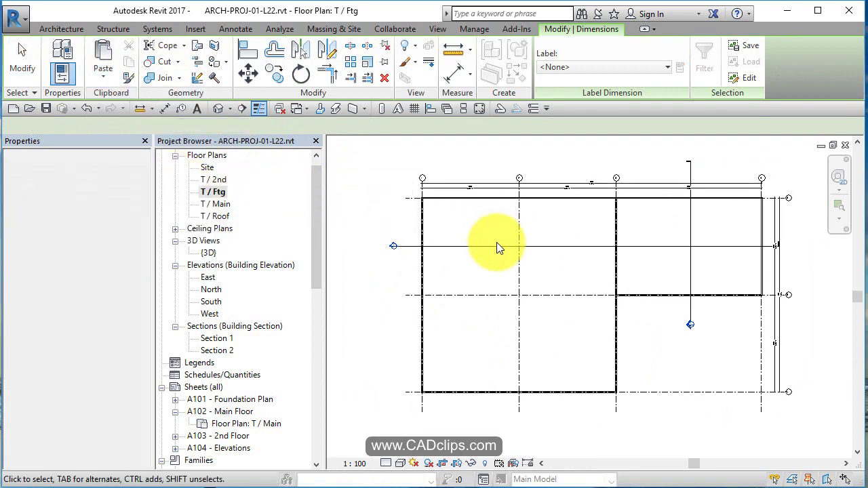
pyautogui.click(544, 287)
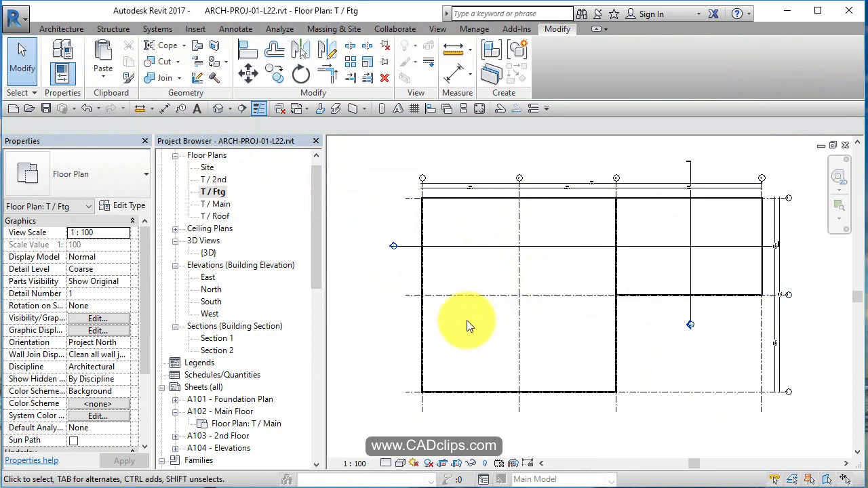
# Step: Step through sheets A101 Foundation Plan, A102 Main Floor and A103 2nd Floor, then reopen A104 Elevations
pyautogui.doubleClick(226, 400)
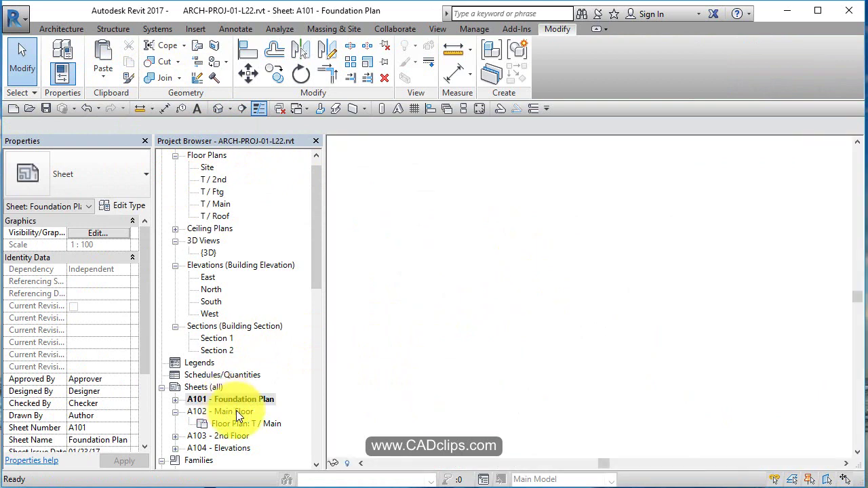
pyautogui.doubleClick(236, 411)
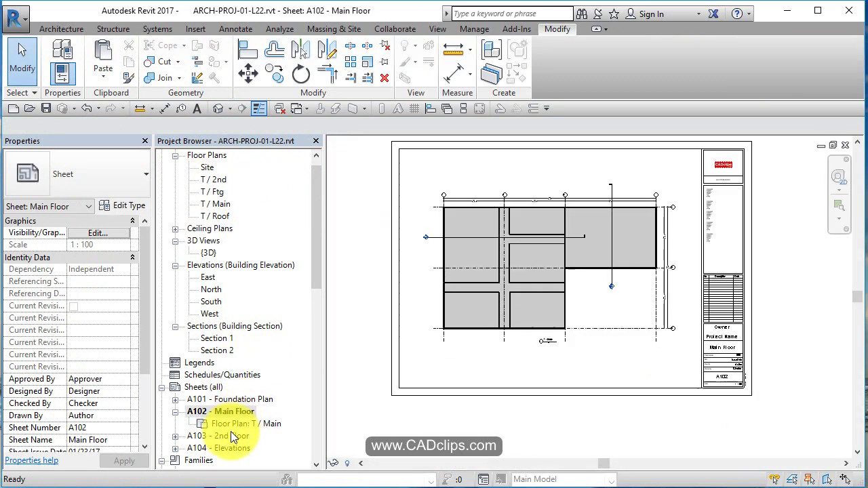
pyautogui.click(174, 411)
pyautogui.doubleClick(238, 424)
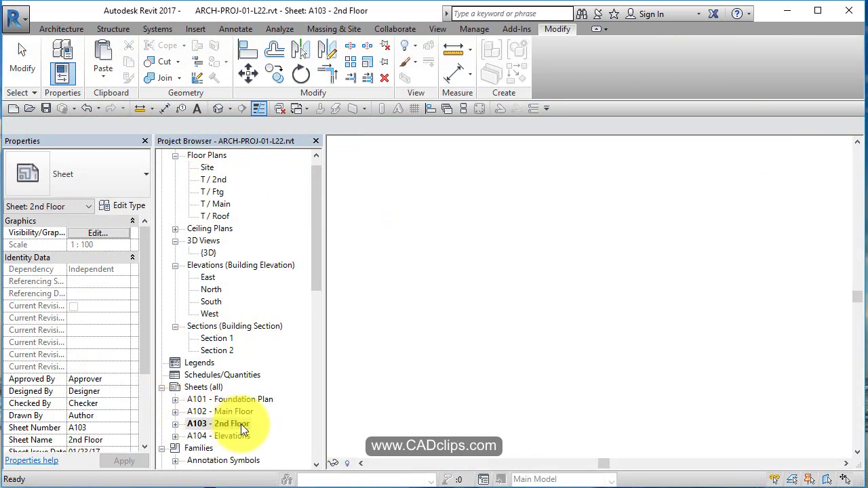
pyautogui.moveTo(707, 326); pyautogui.dragTo(752, 281, button='middle')
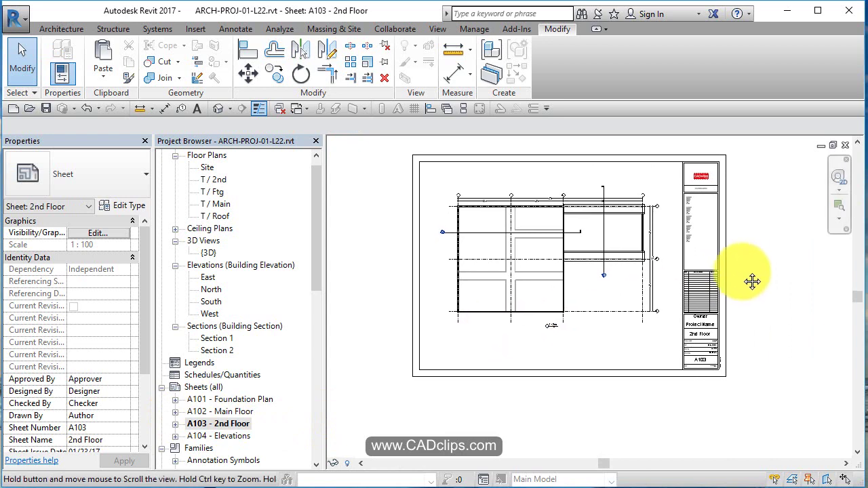
pyautogui.doubleClick(242, 436)
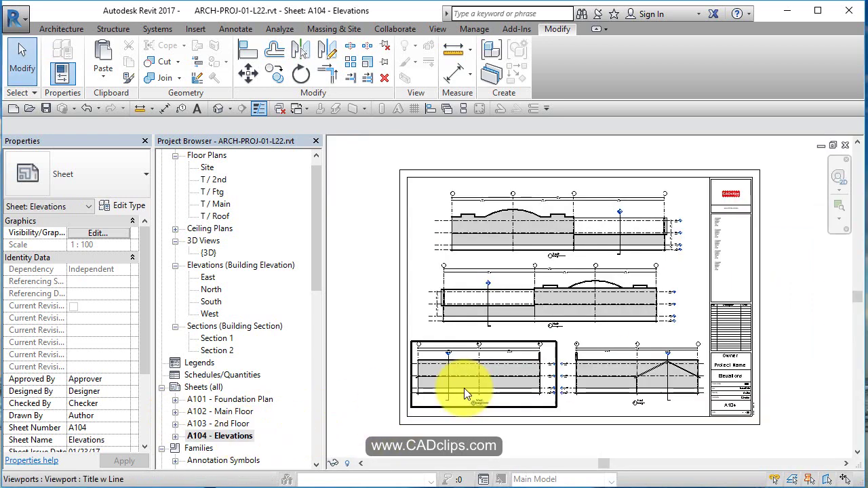